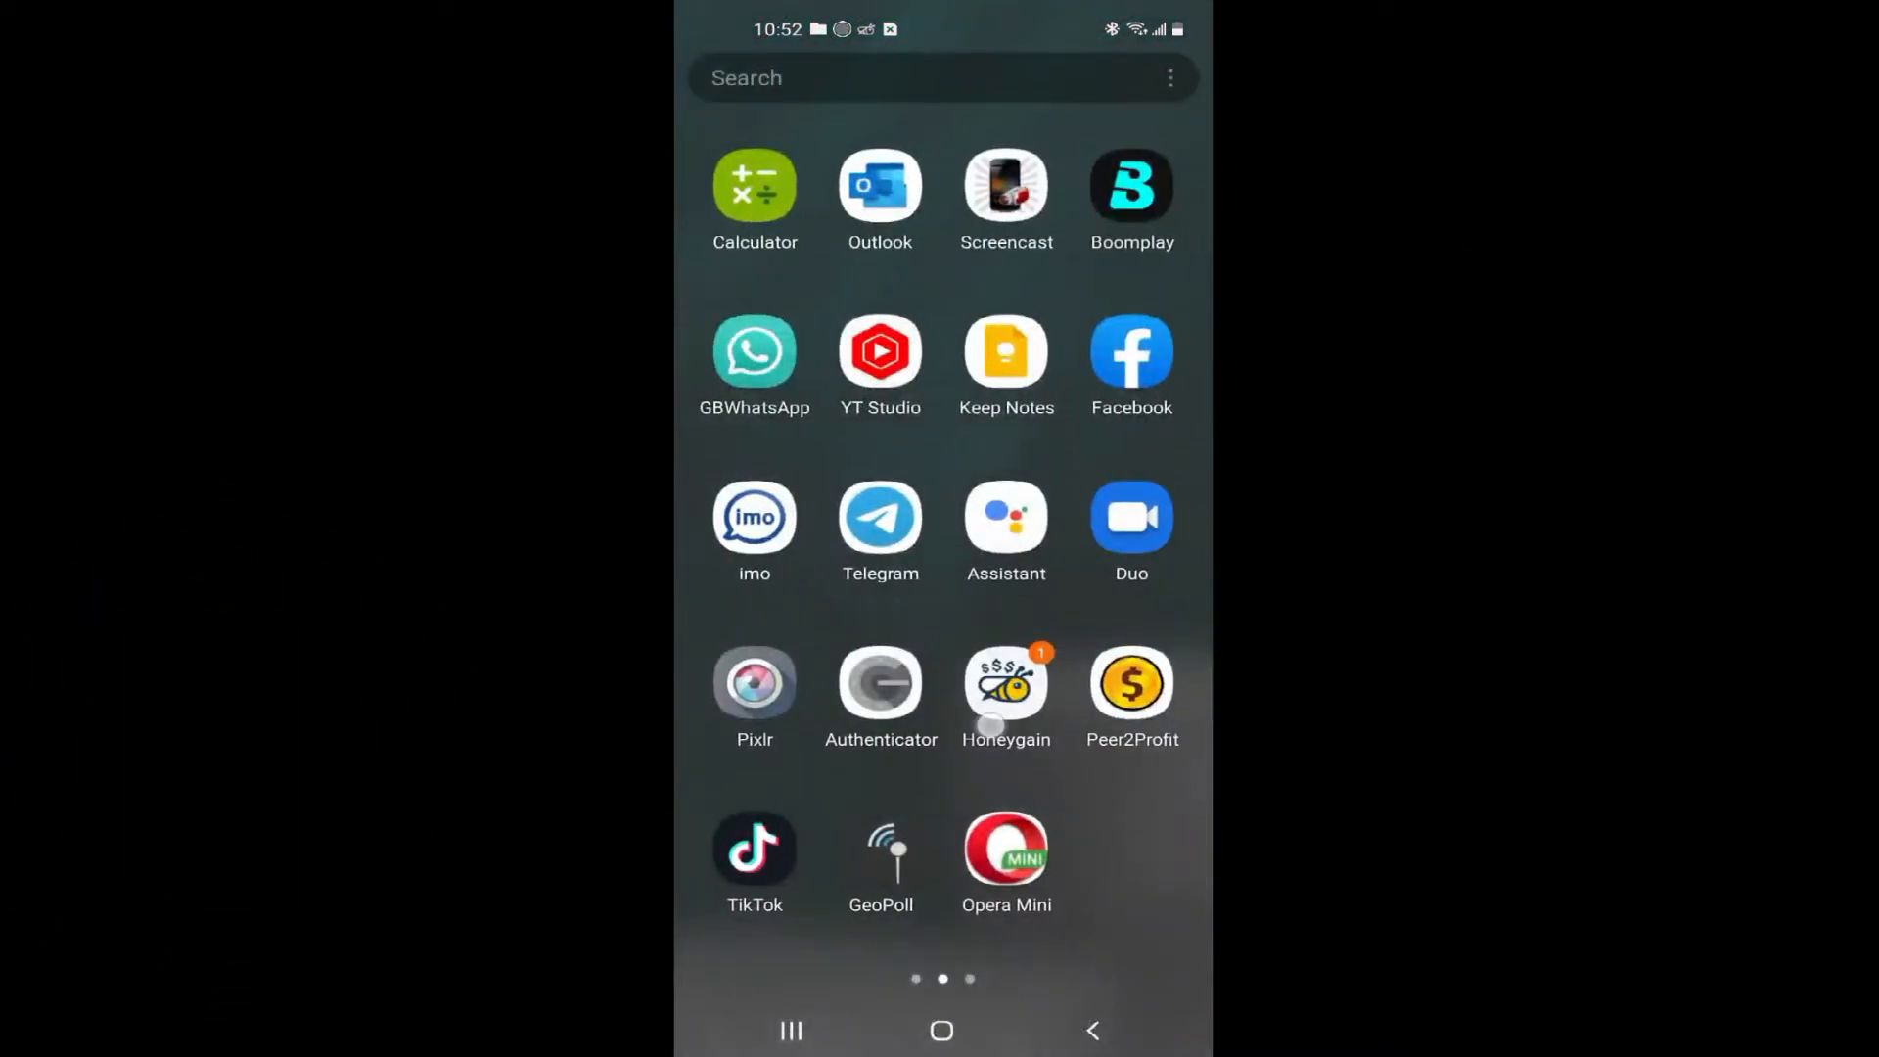
Launch the Twitter app from the app drawer
click(755, 352)
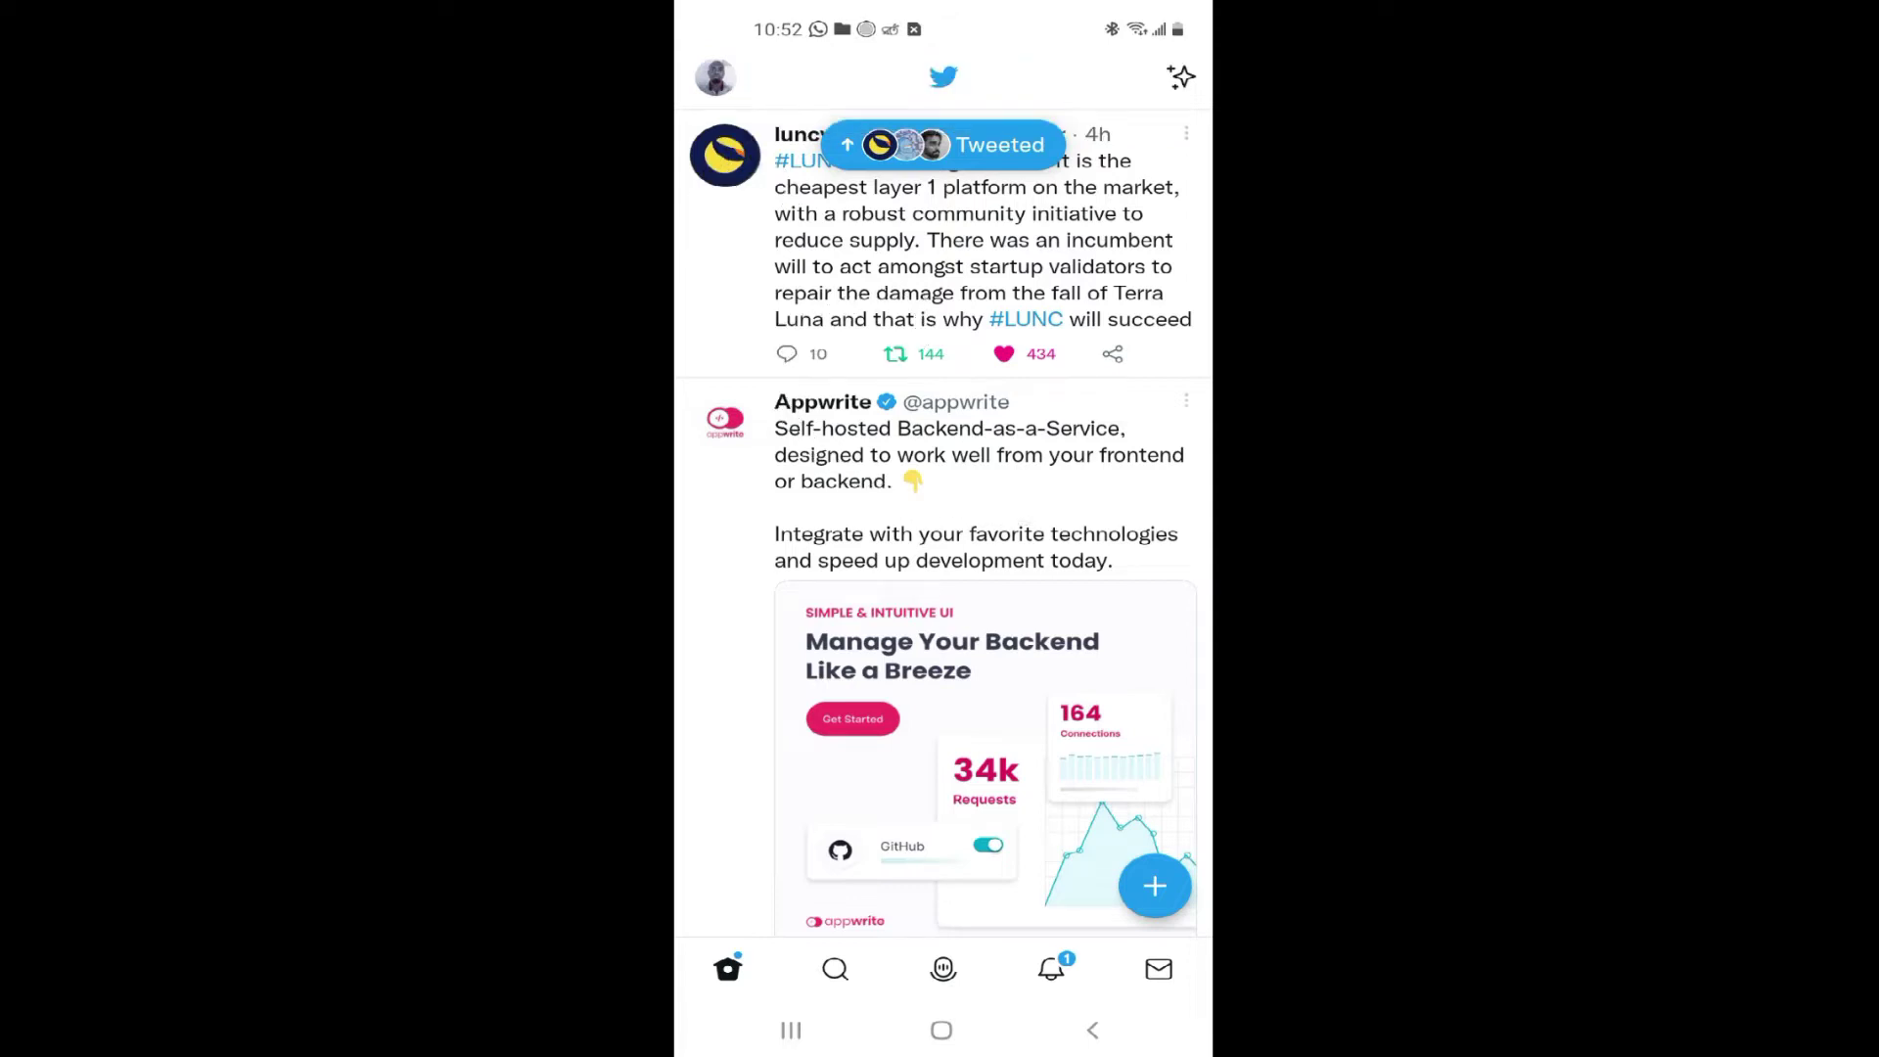
Reach your own profile from the account menu and start editing it
click(716, 78)
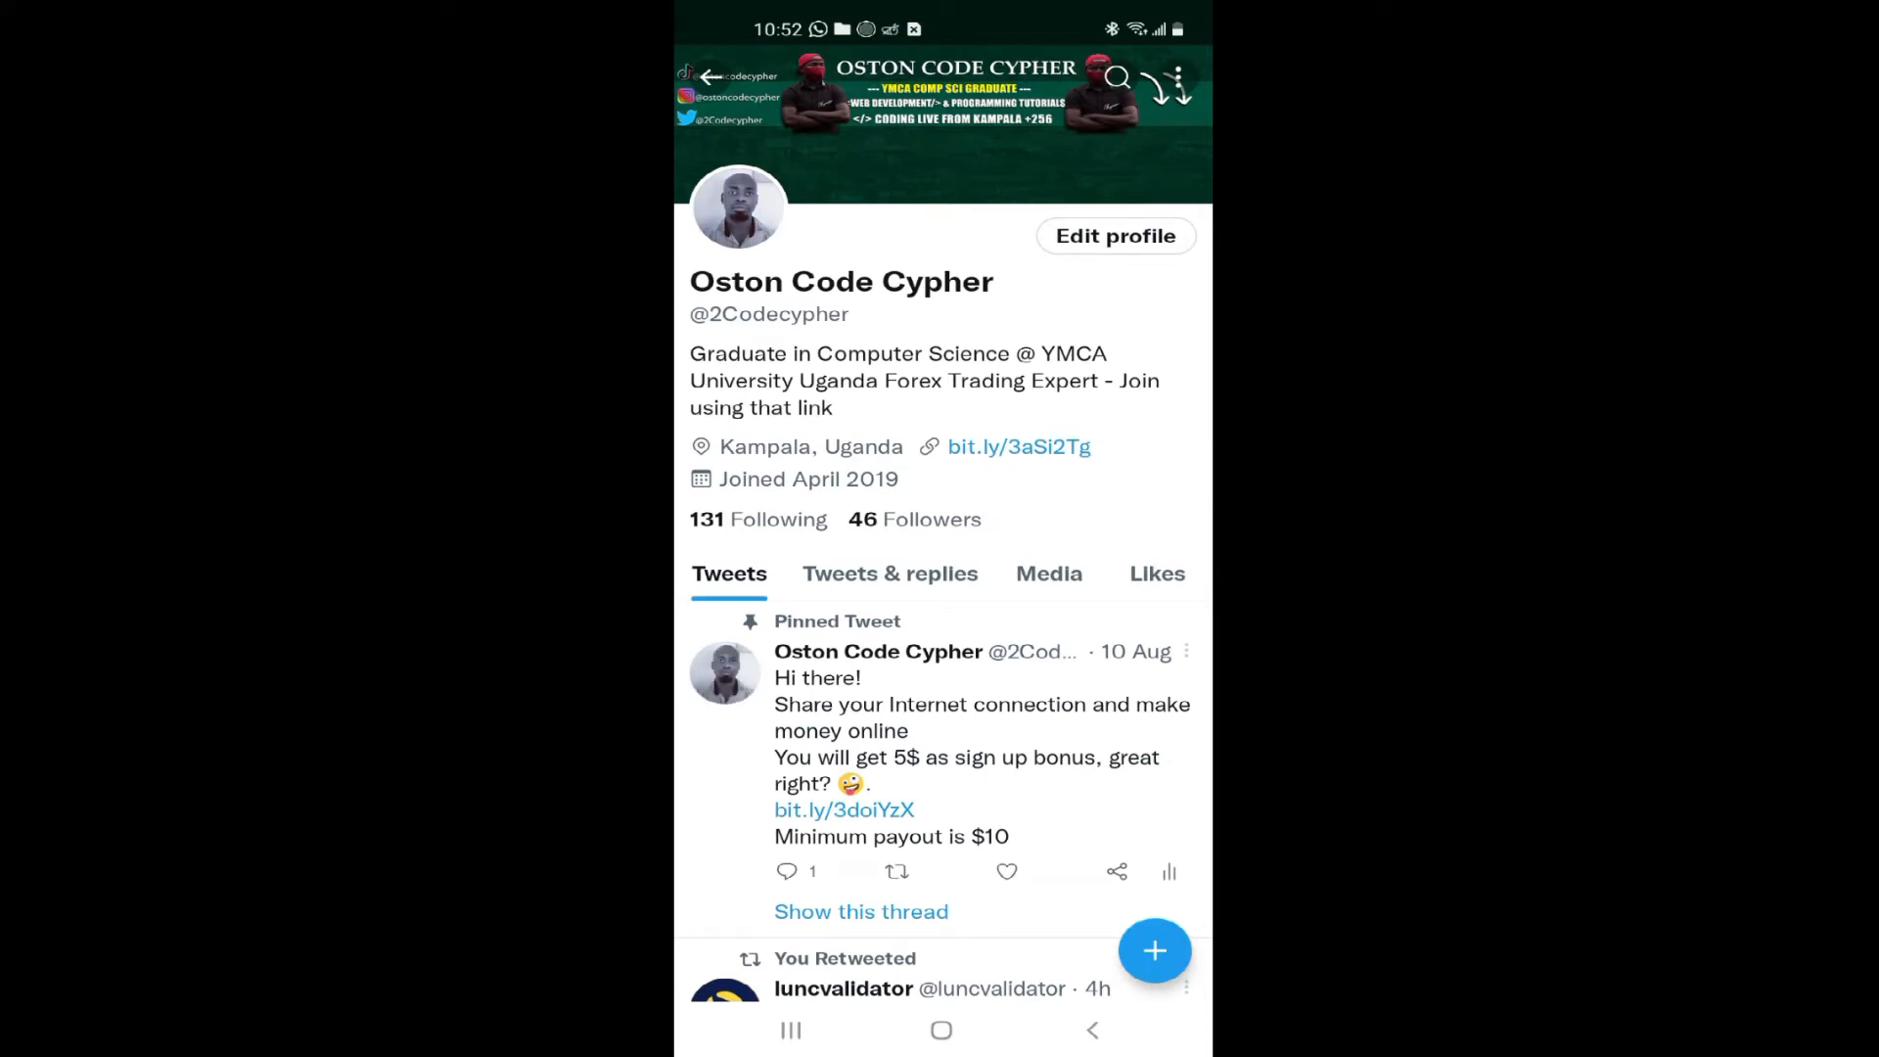
click(1116, 235)
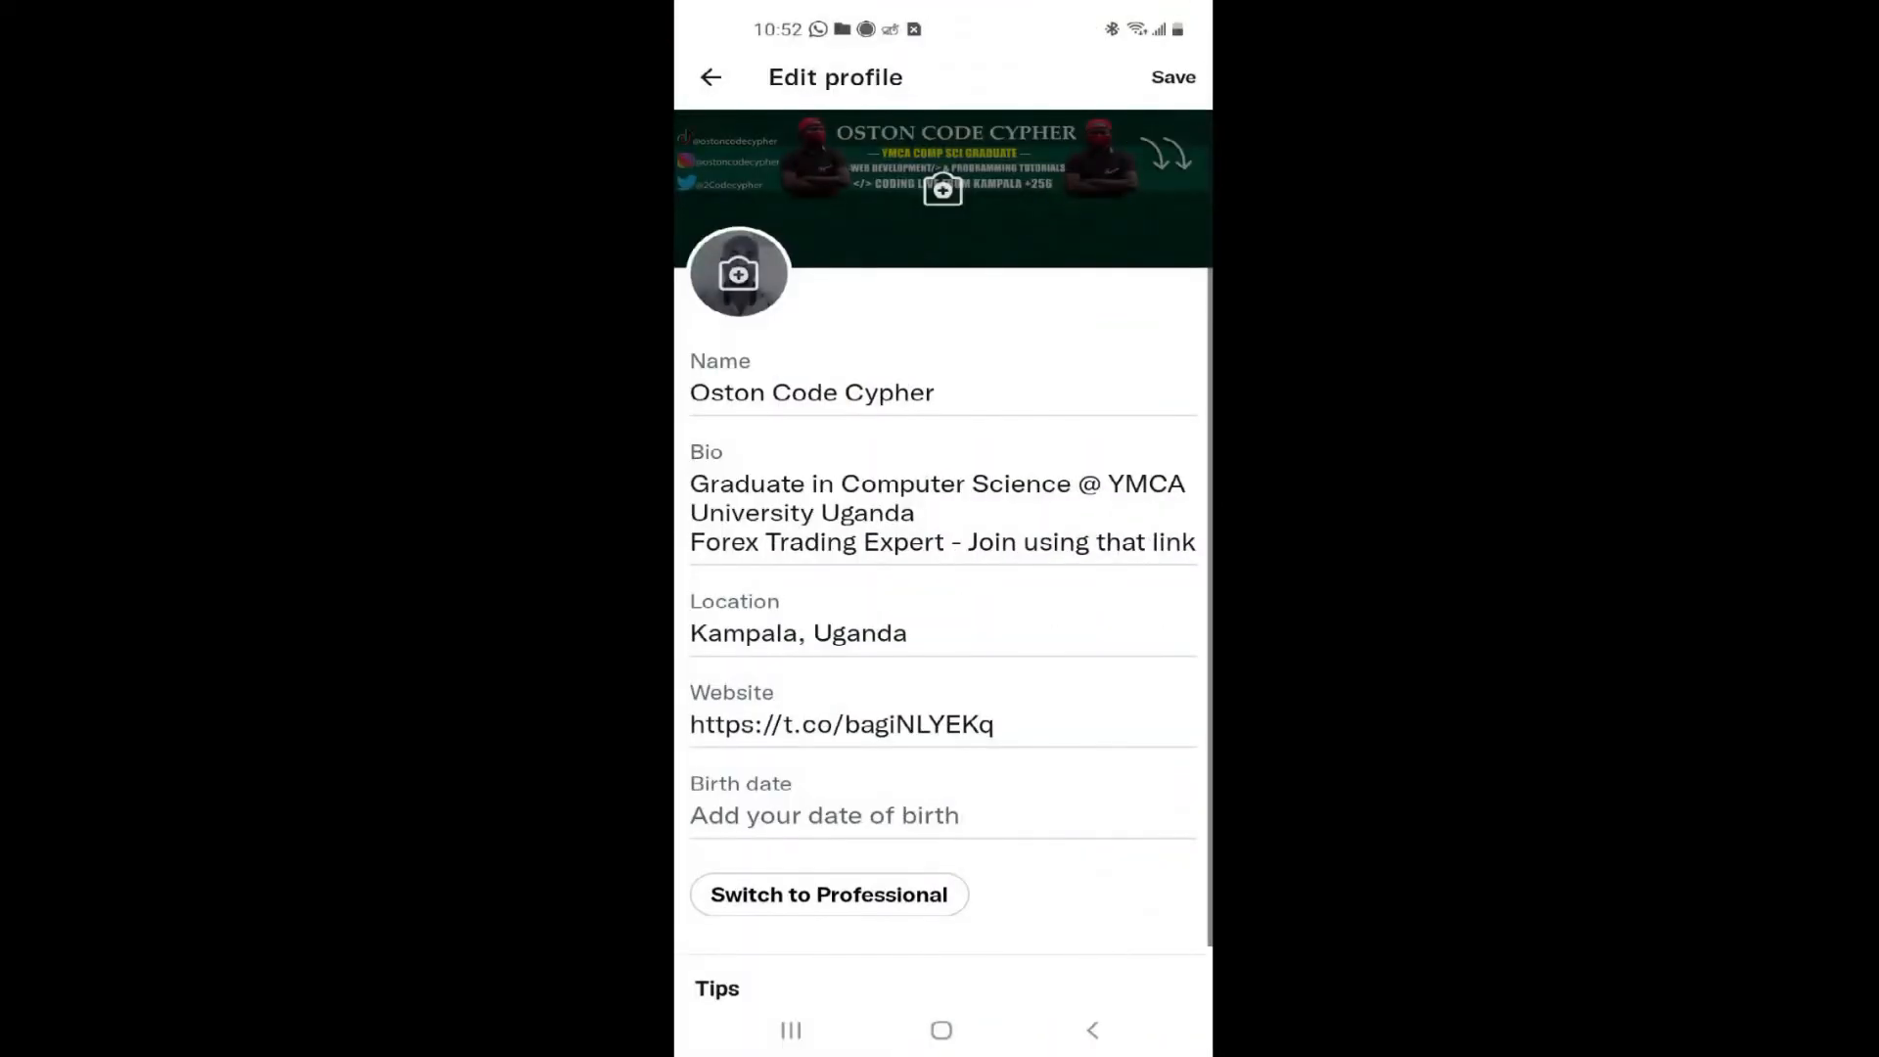
scroll(942, 587, down, 1)
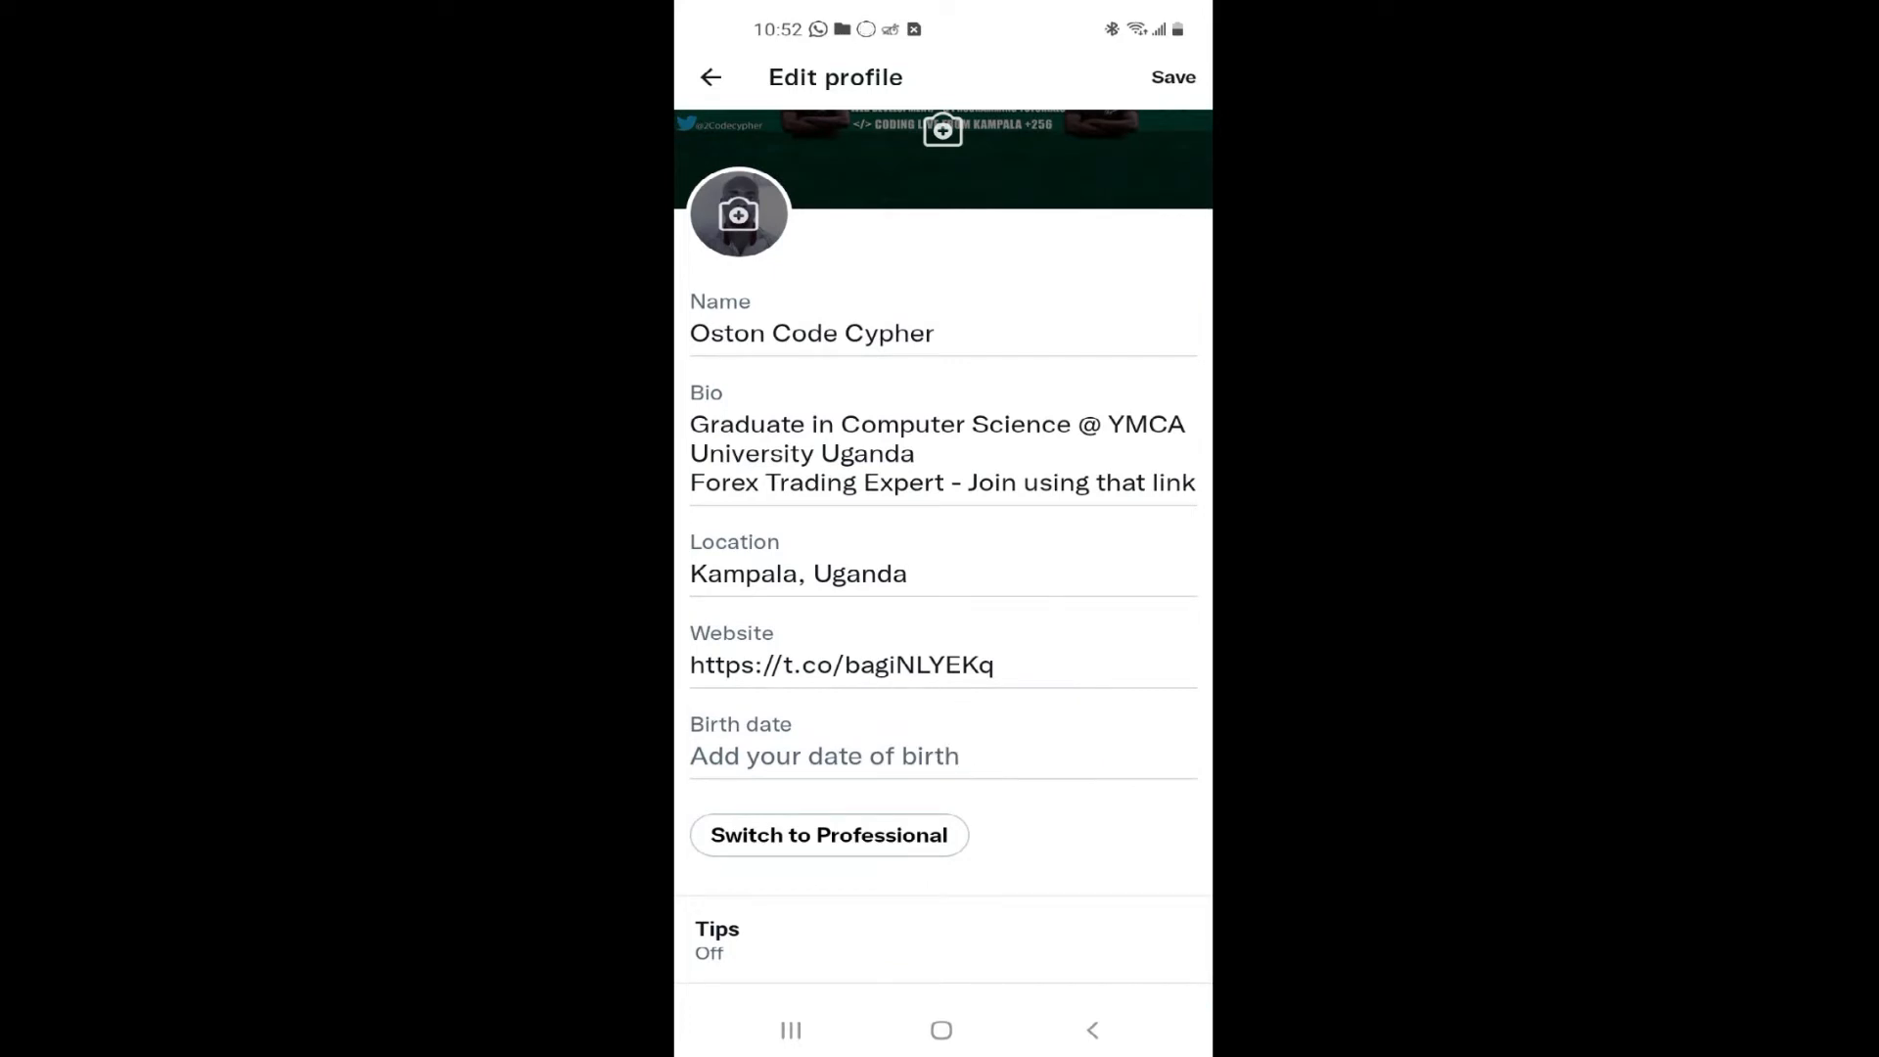
Switch on Allow tips in the Tips settings and accept the tipping terms
click(778, 936)
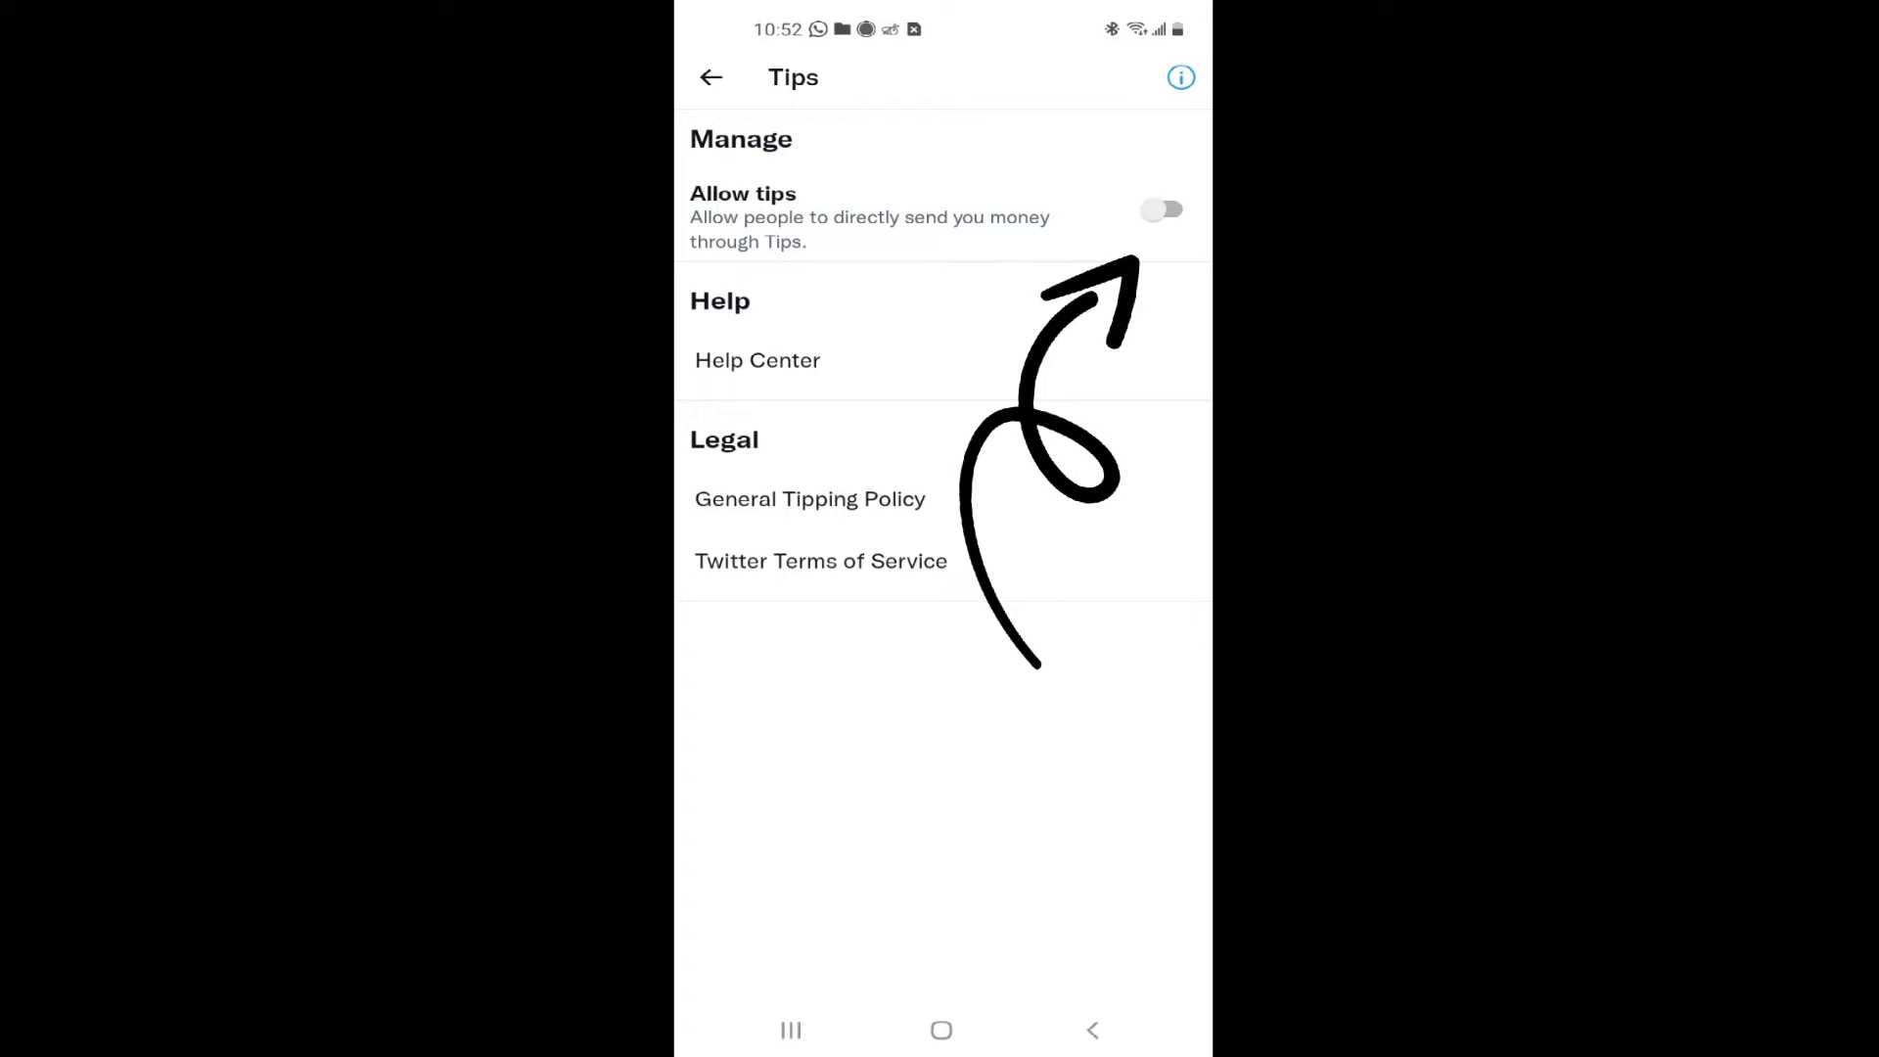
click(1163, 208)
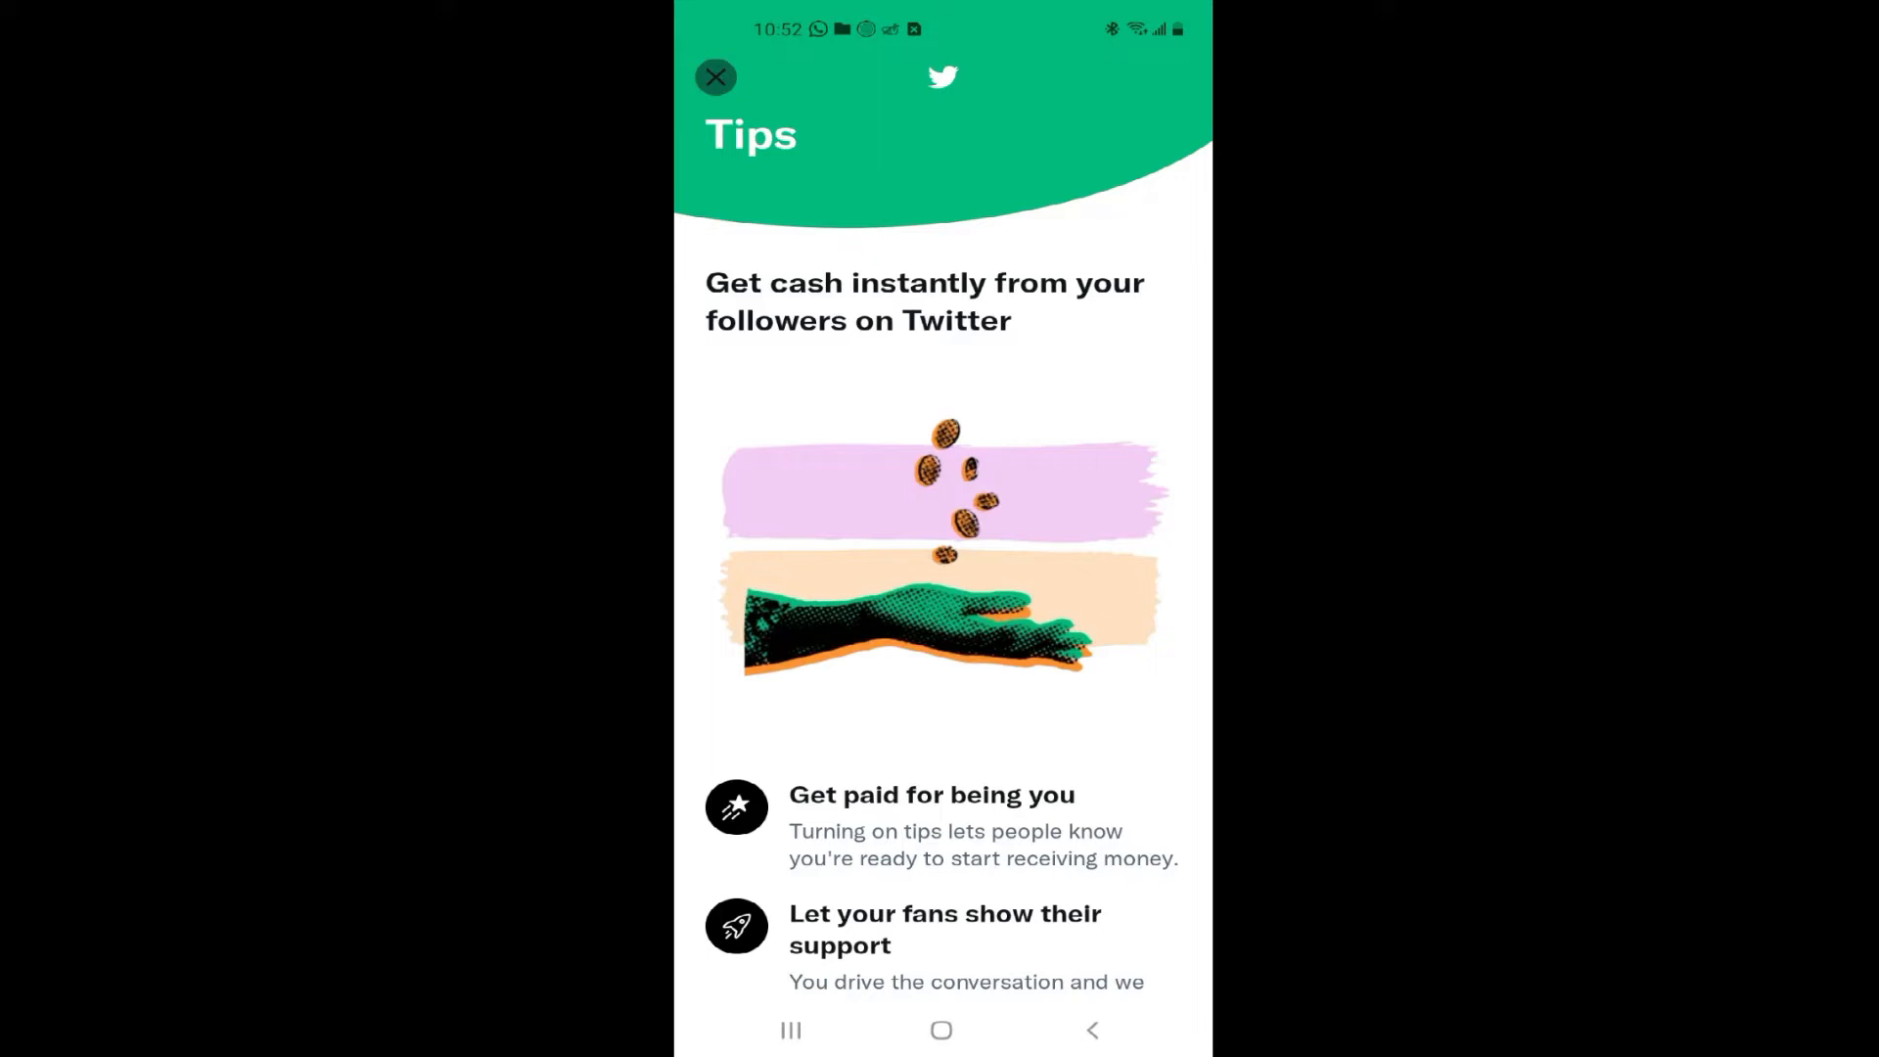
scroll(941, 588, down, 5)
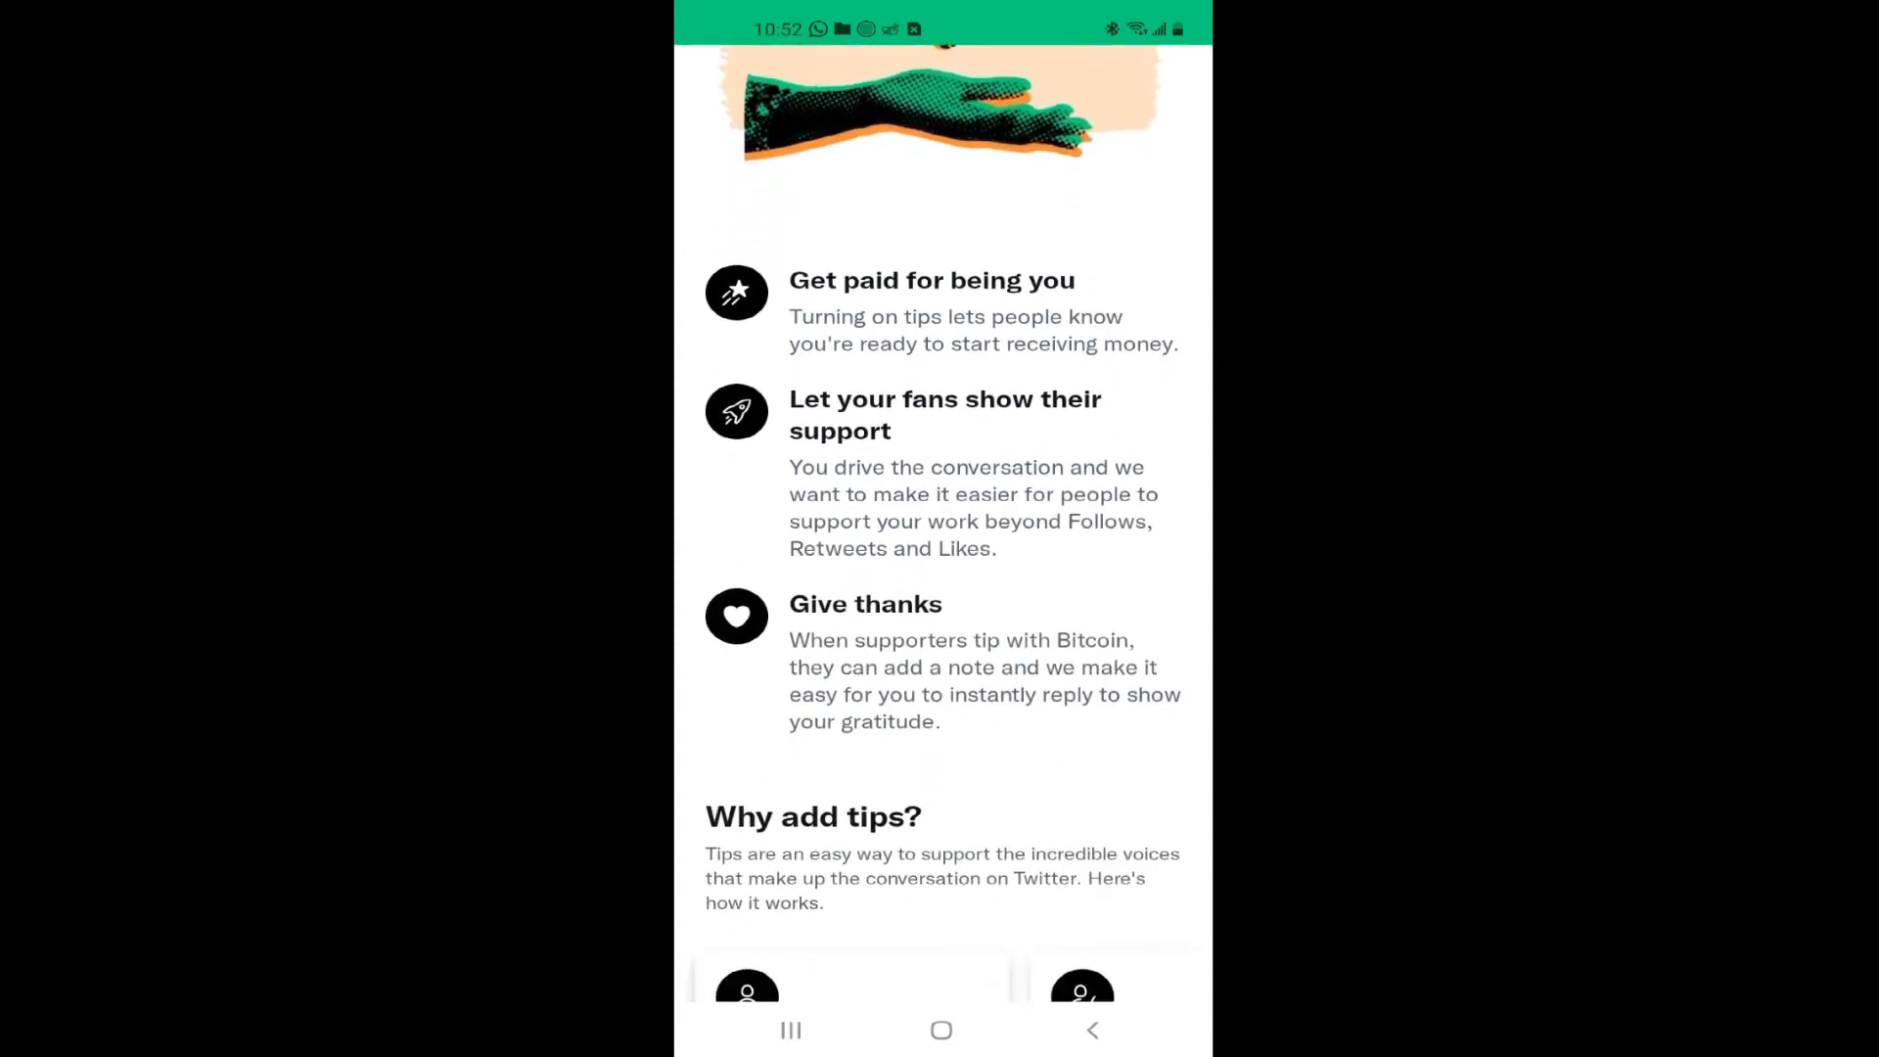
scroll(941, 588, down, 3)
scroll(940, 588, down, 5)
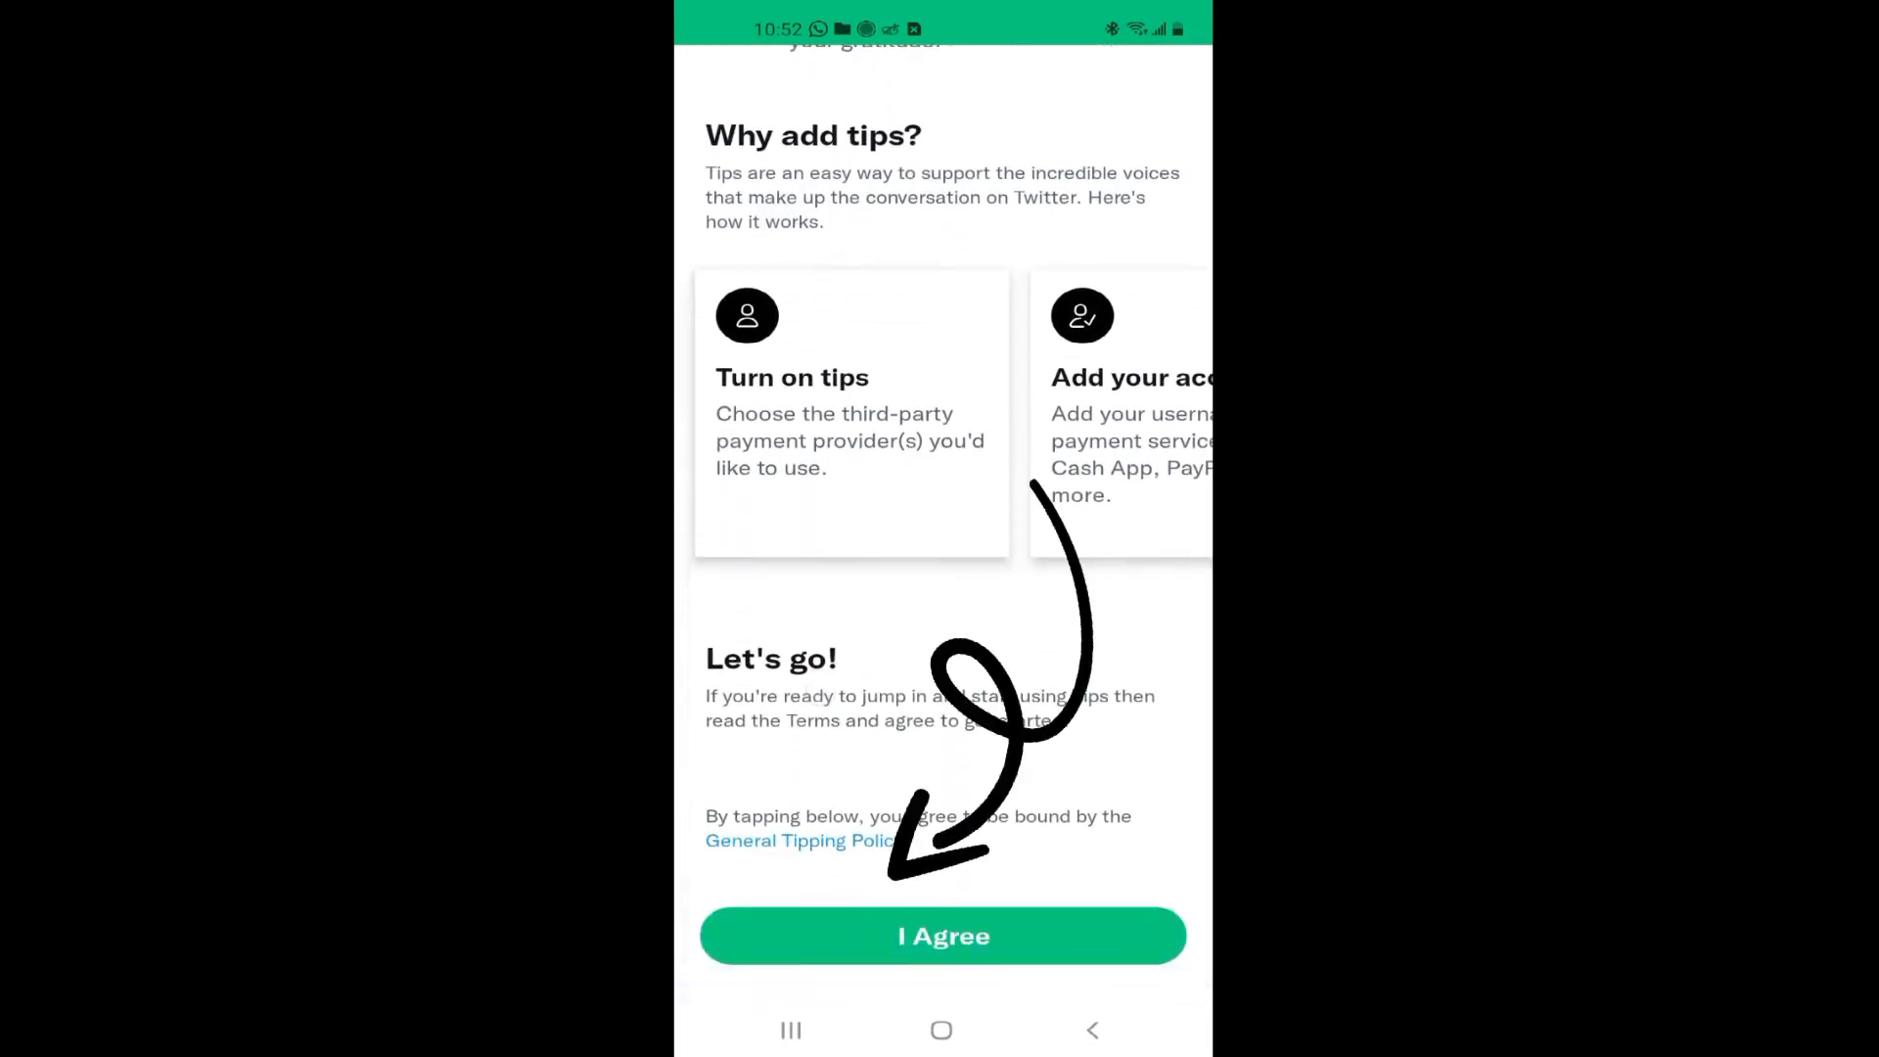
click(942, 934)
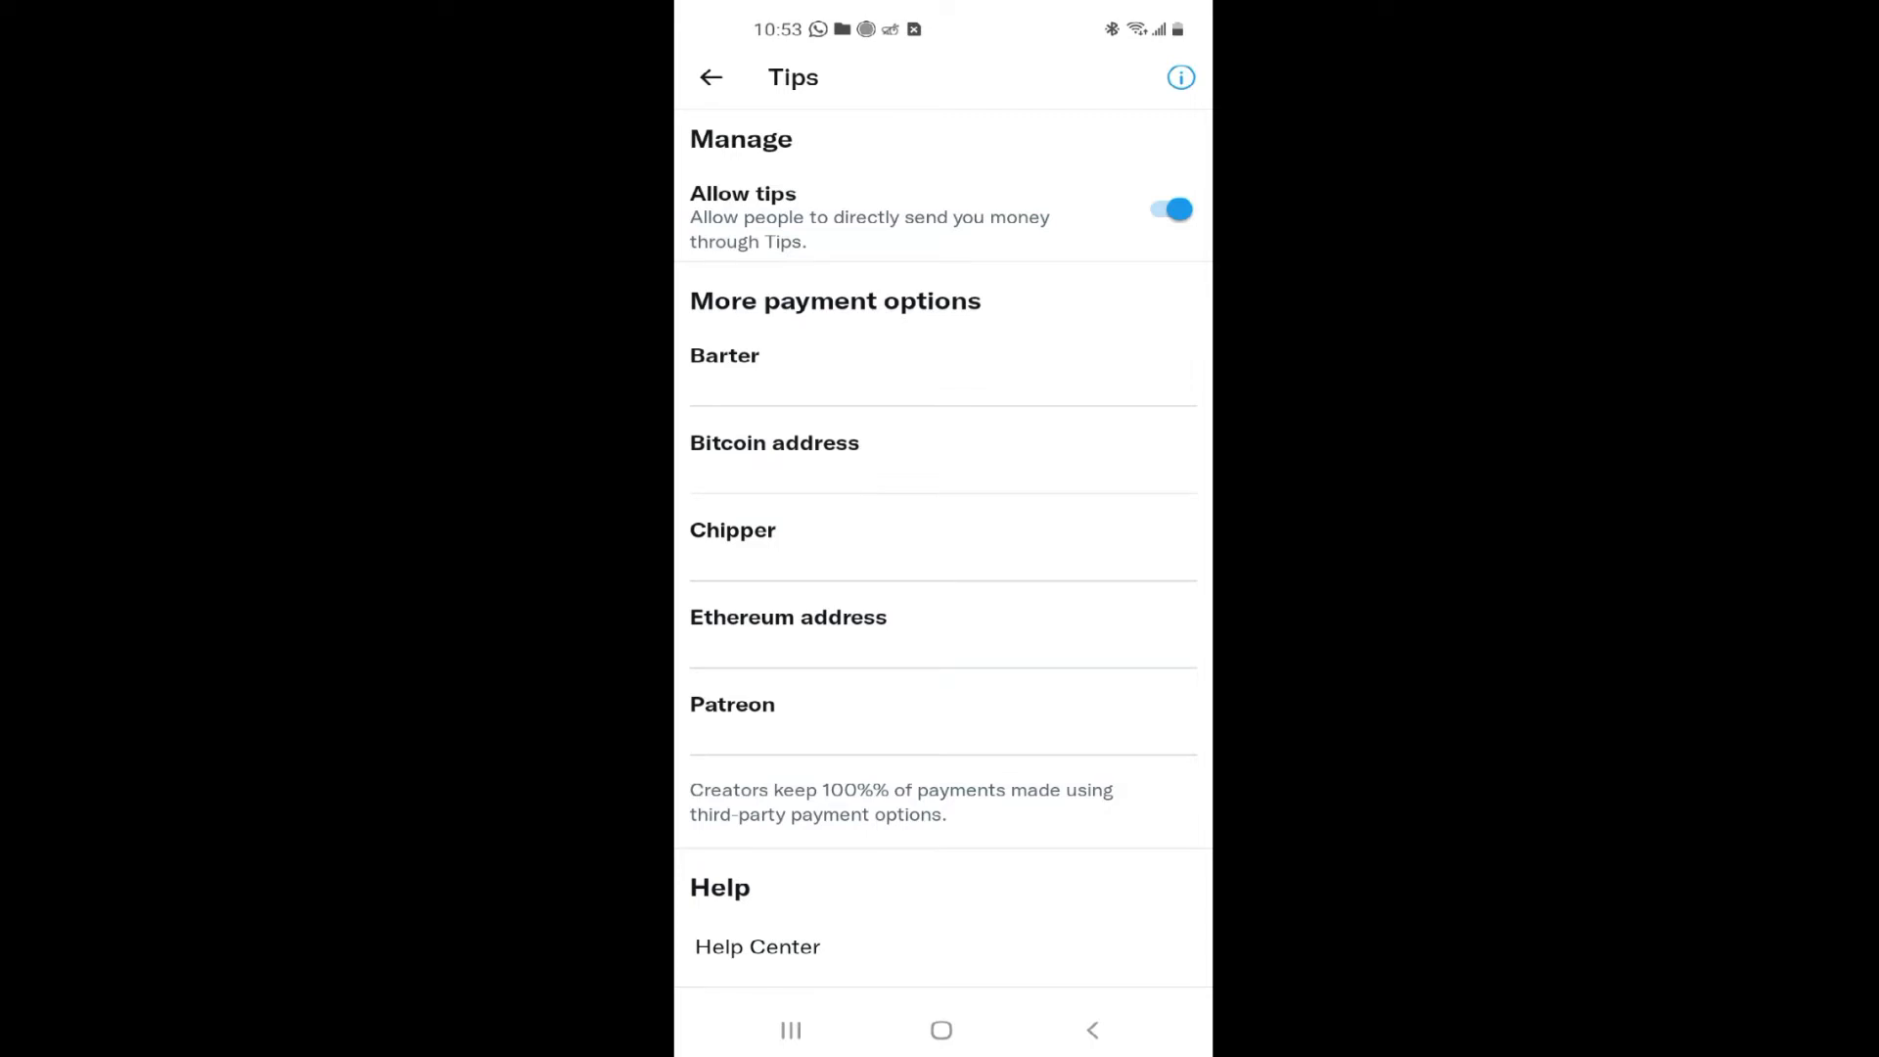
click(942, 77)
Leave Twitter and start a crypto deposit in the Binance app
click(939, 1030)
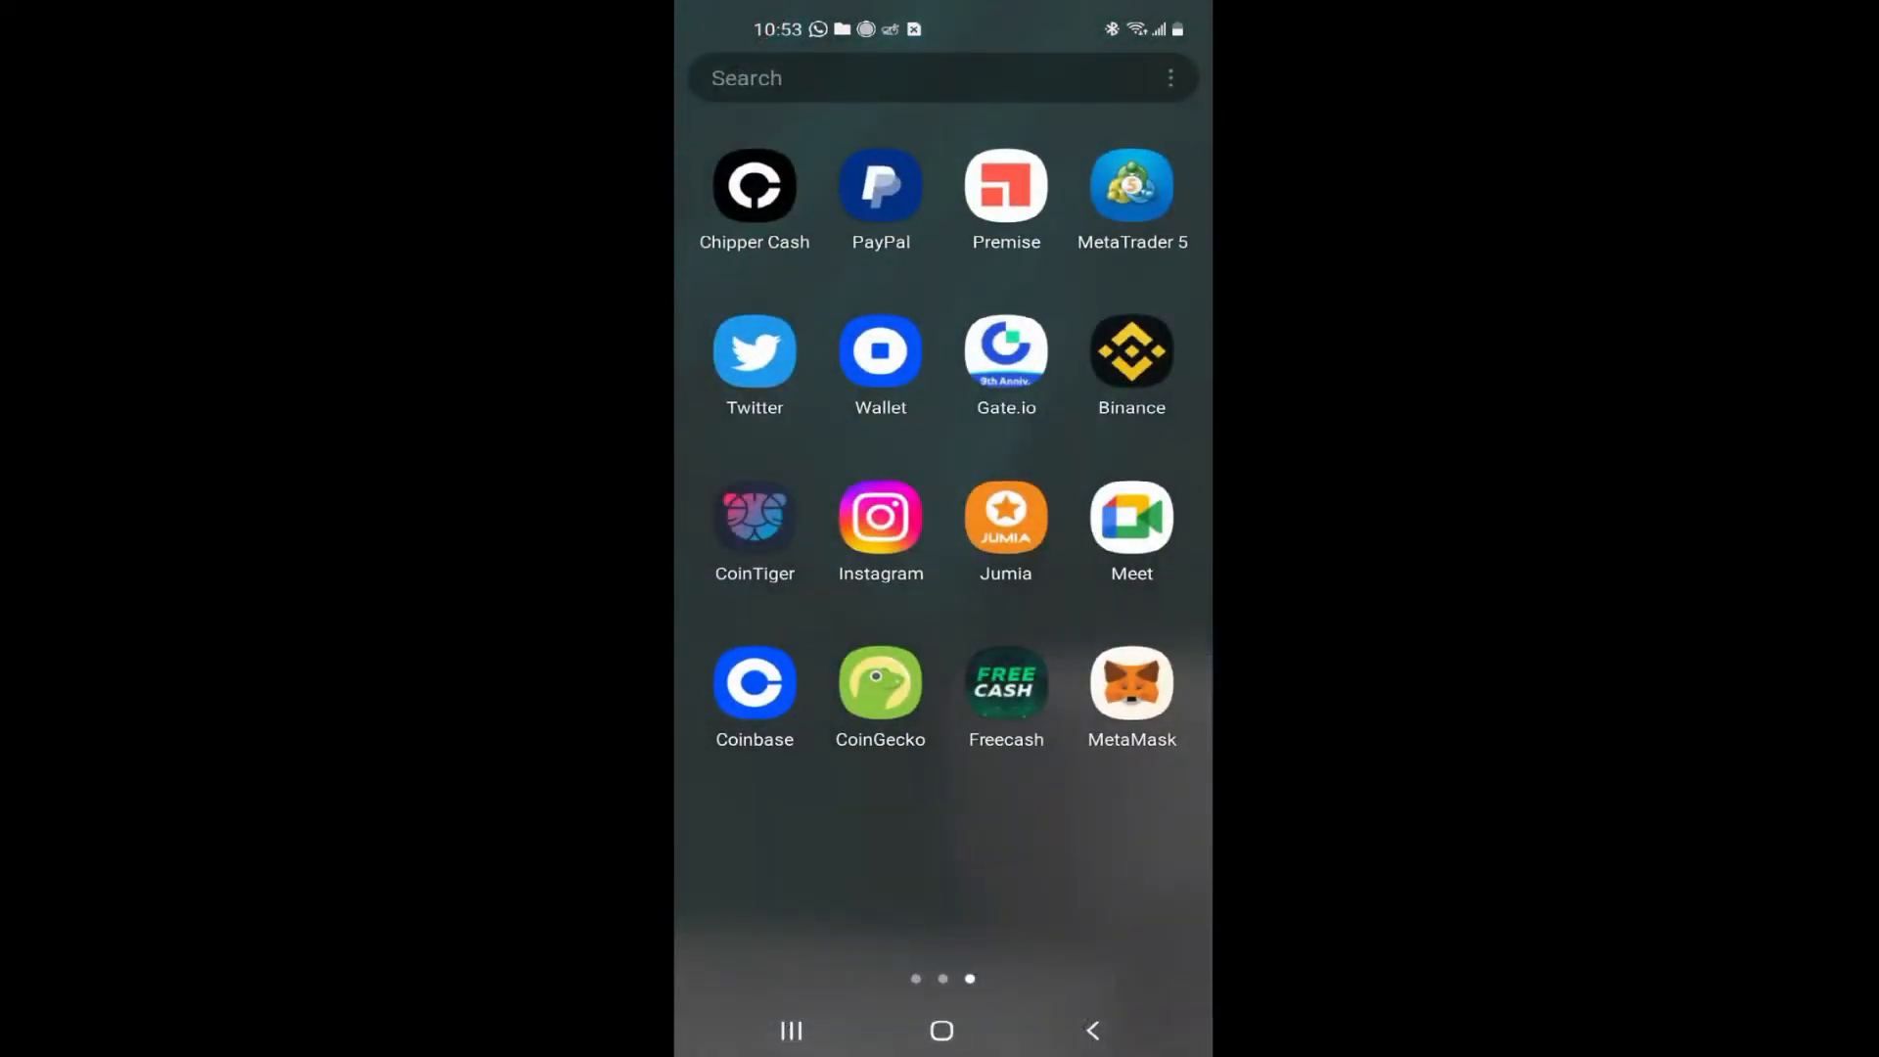
click(1132, 351)
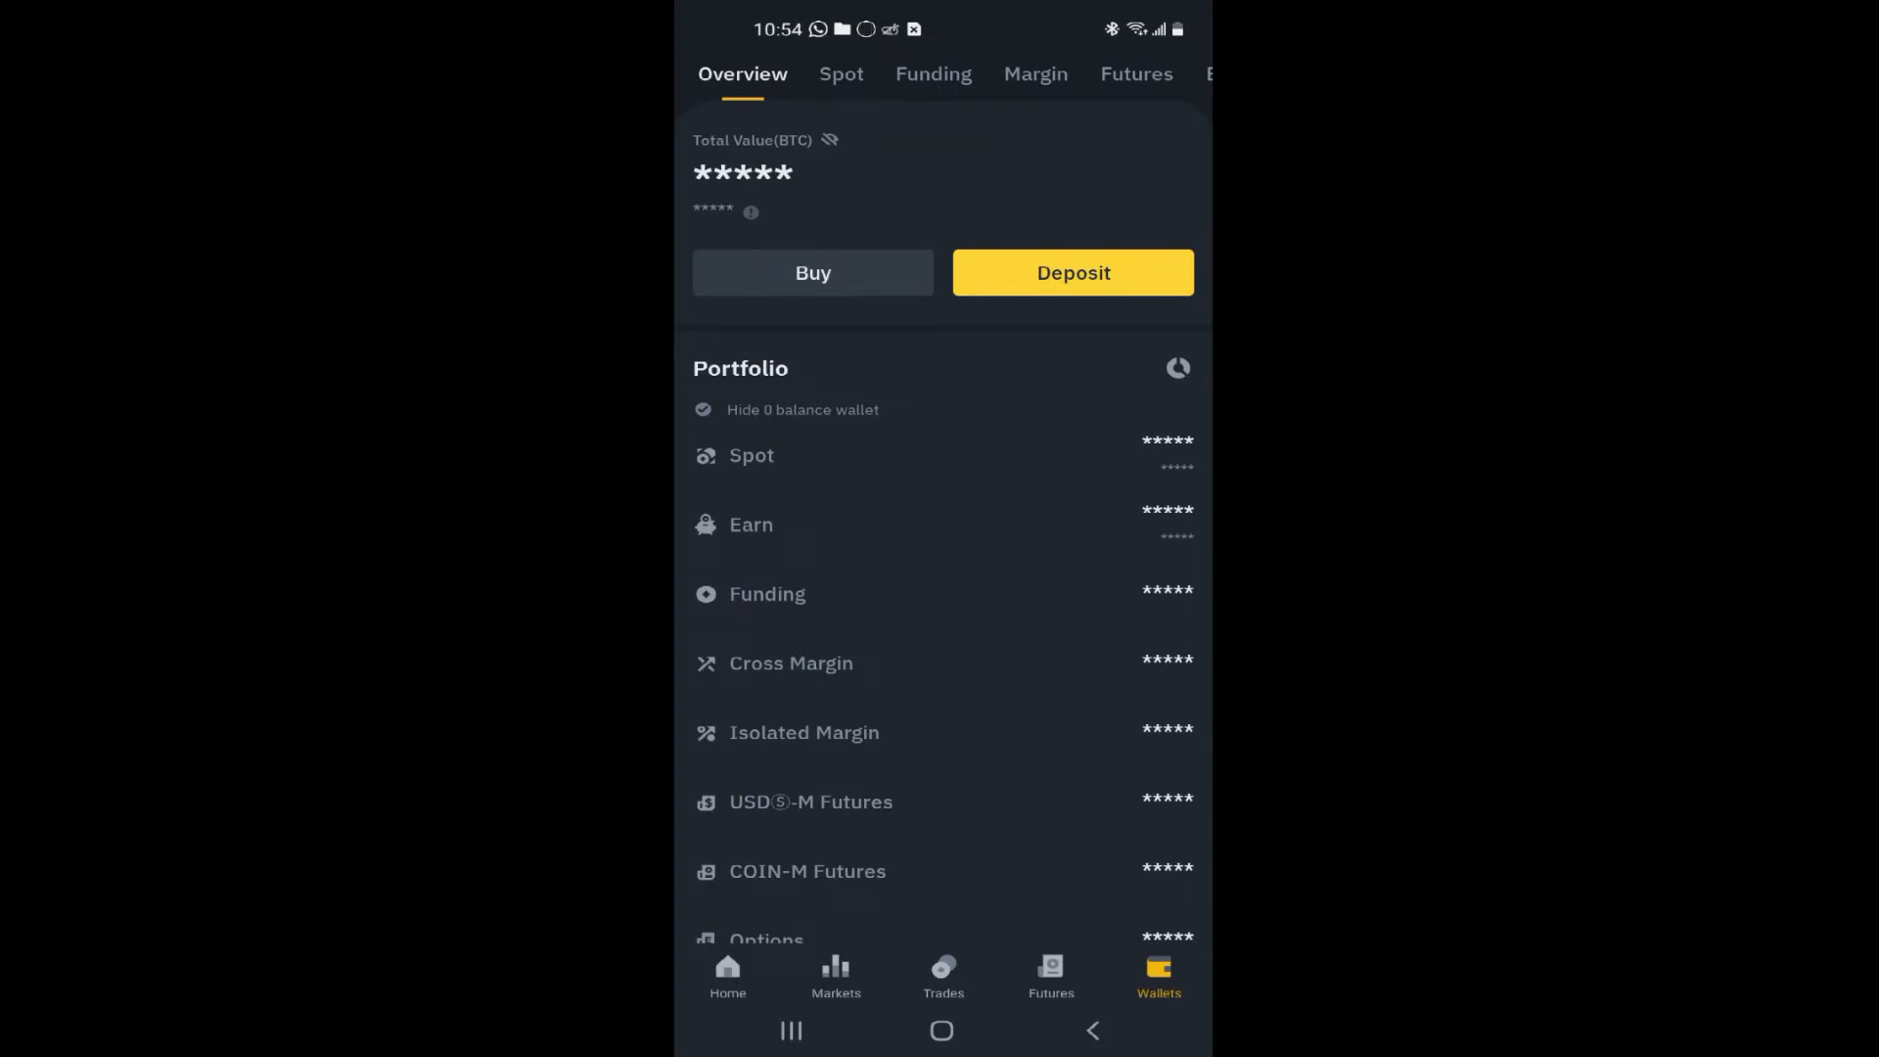
click(1074, 272)
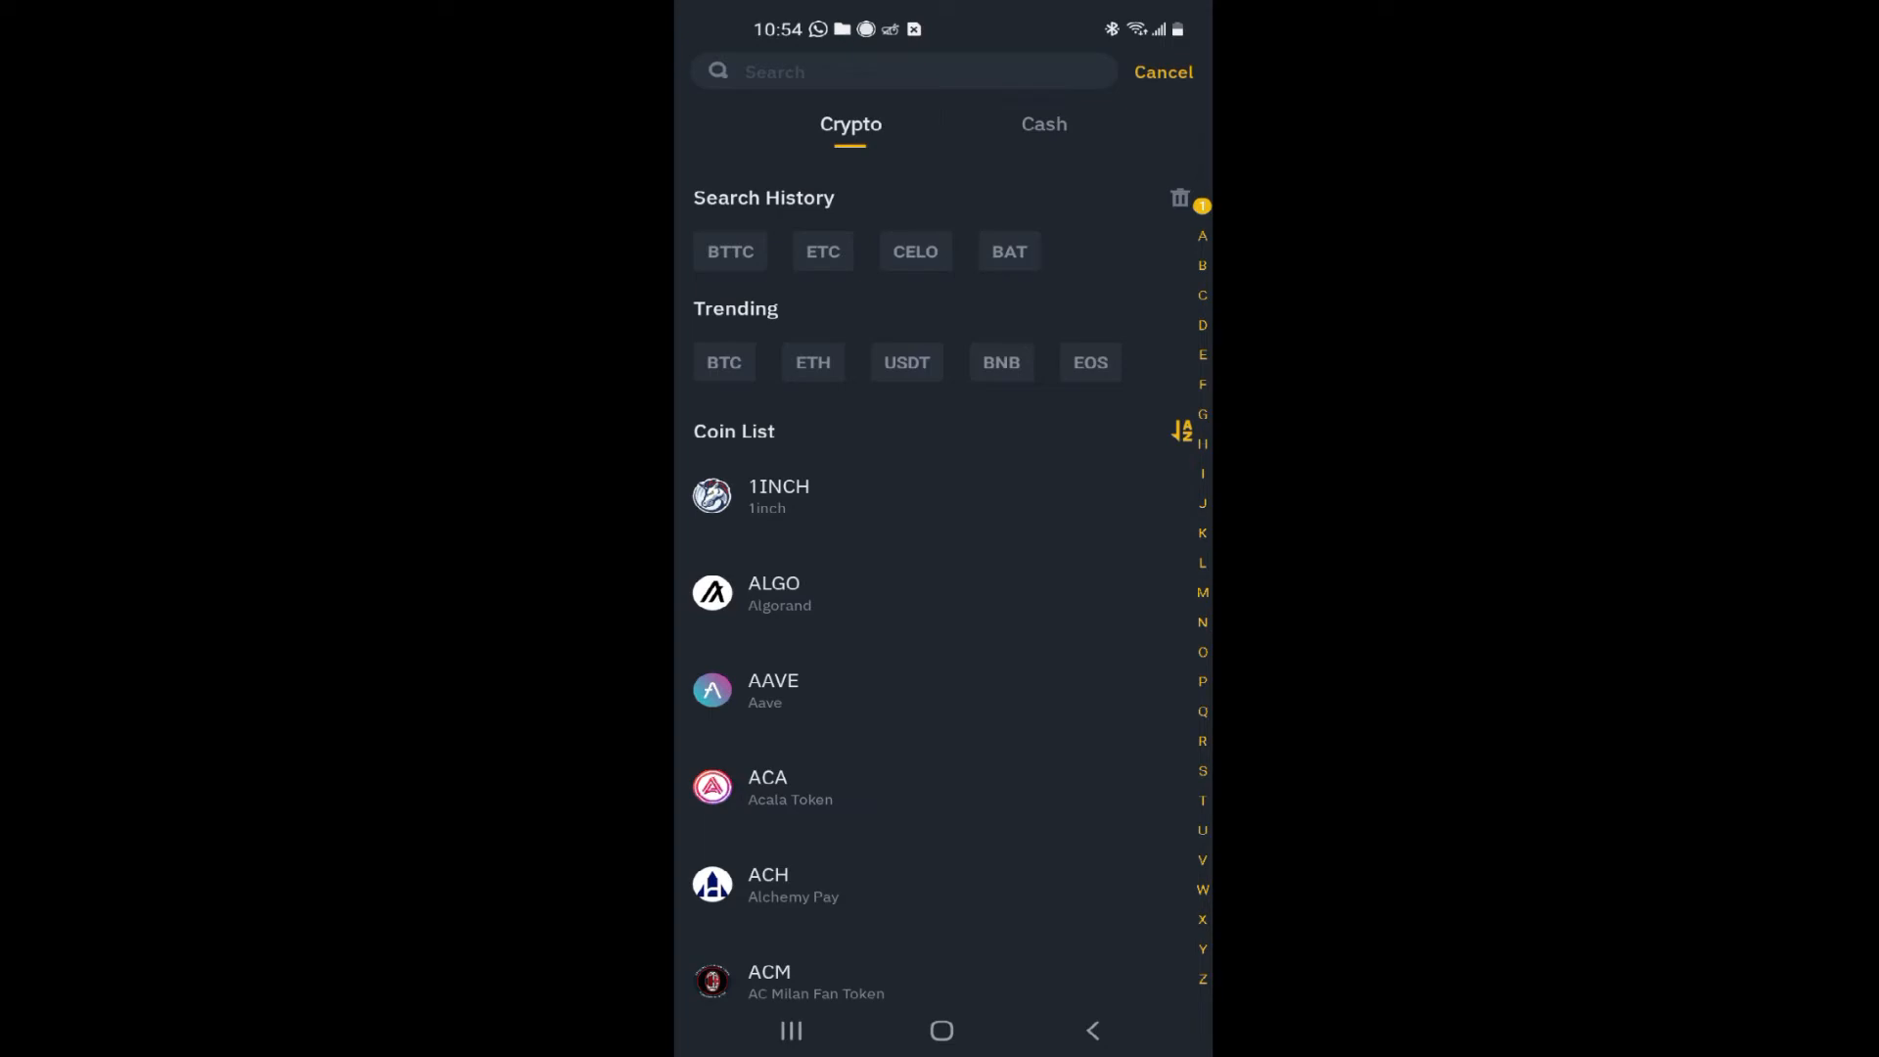
Copy the BTC deposit address for the Bitcoin network to the clipboard
click(723, 363)
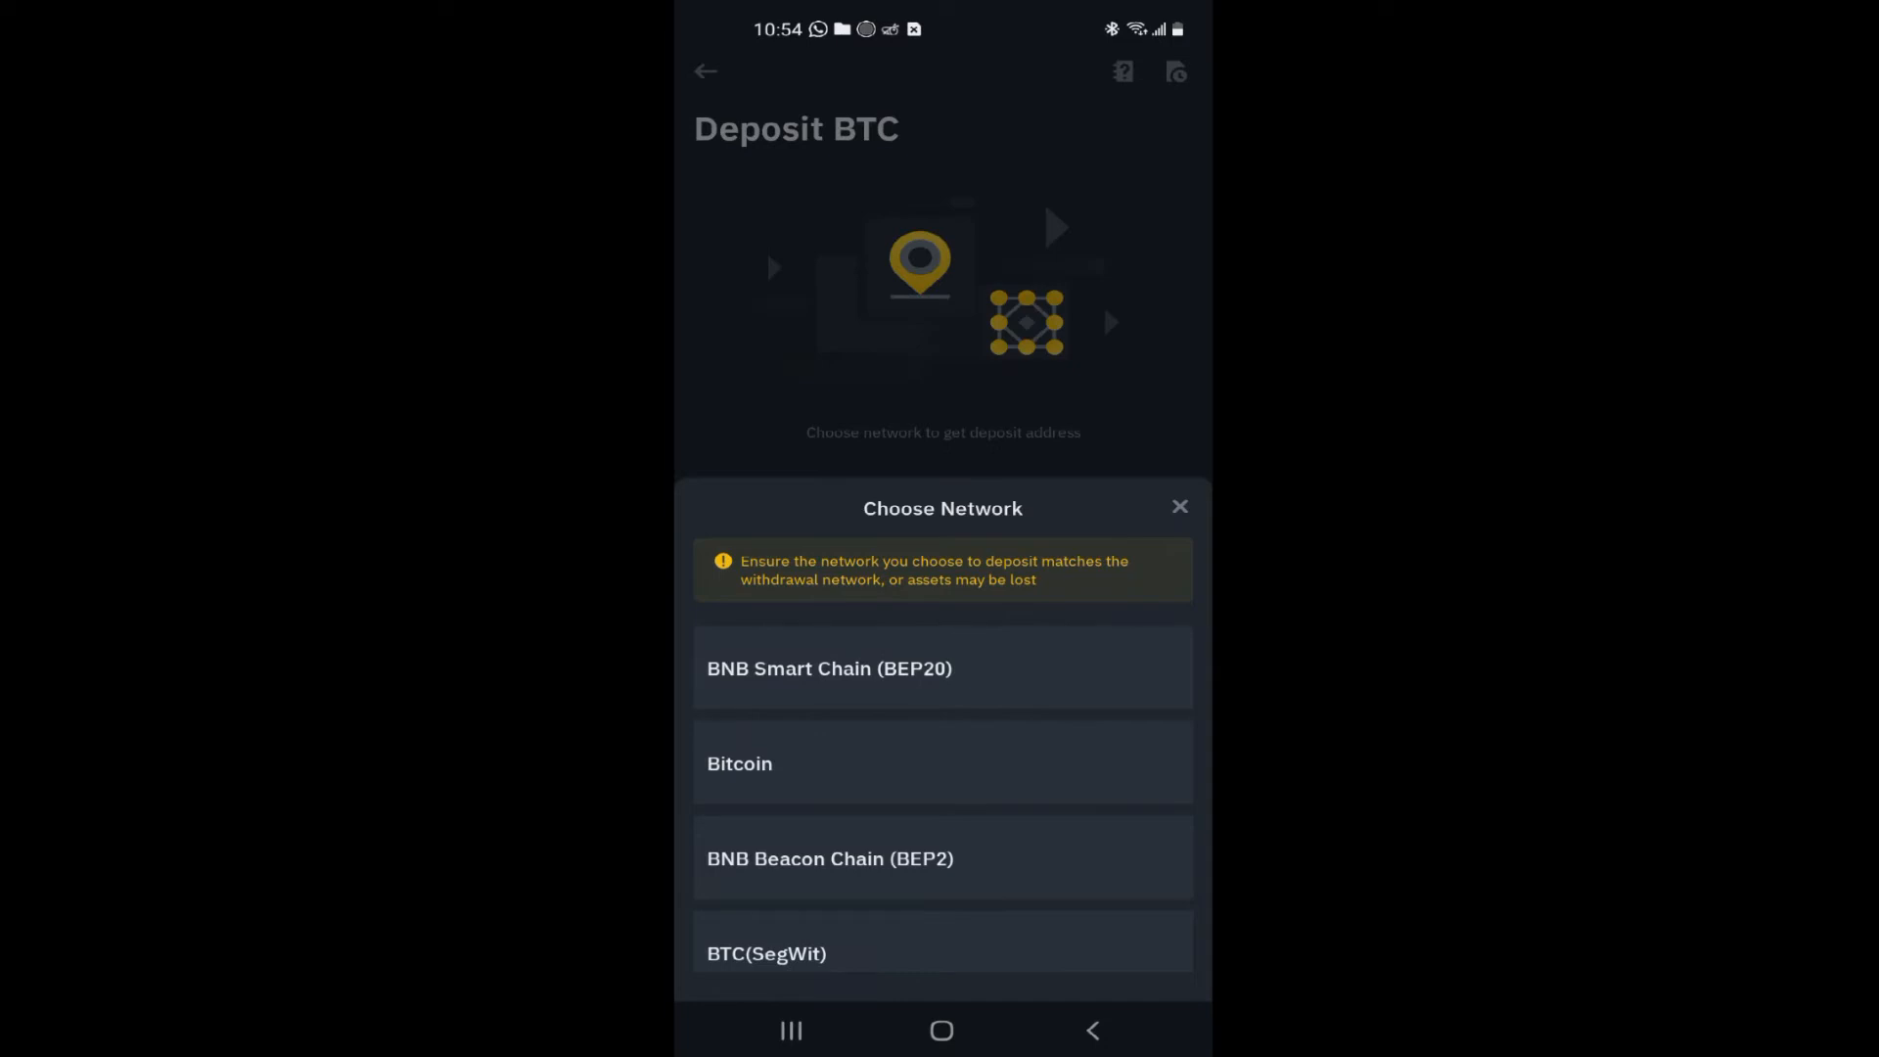
click(824, 769)
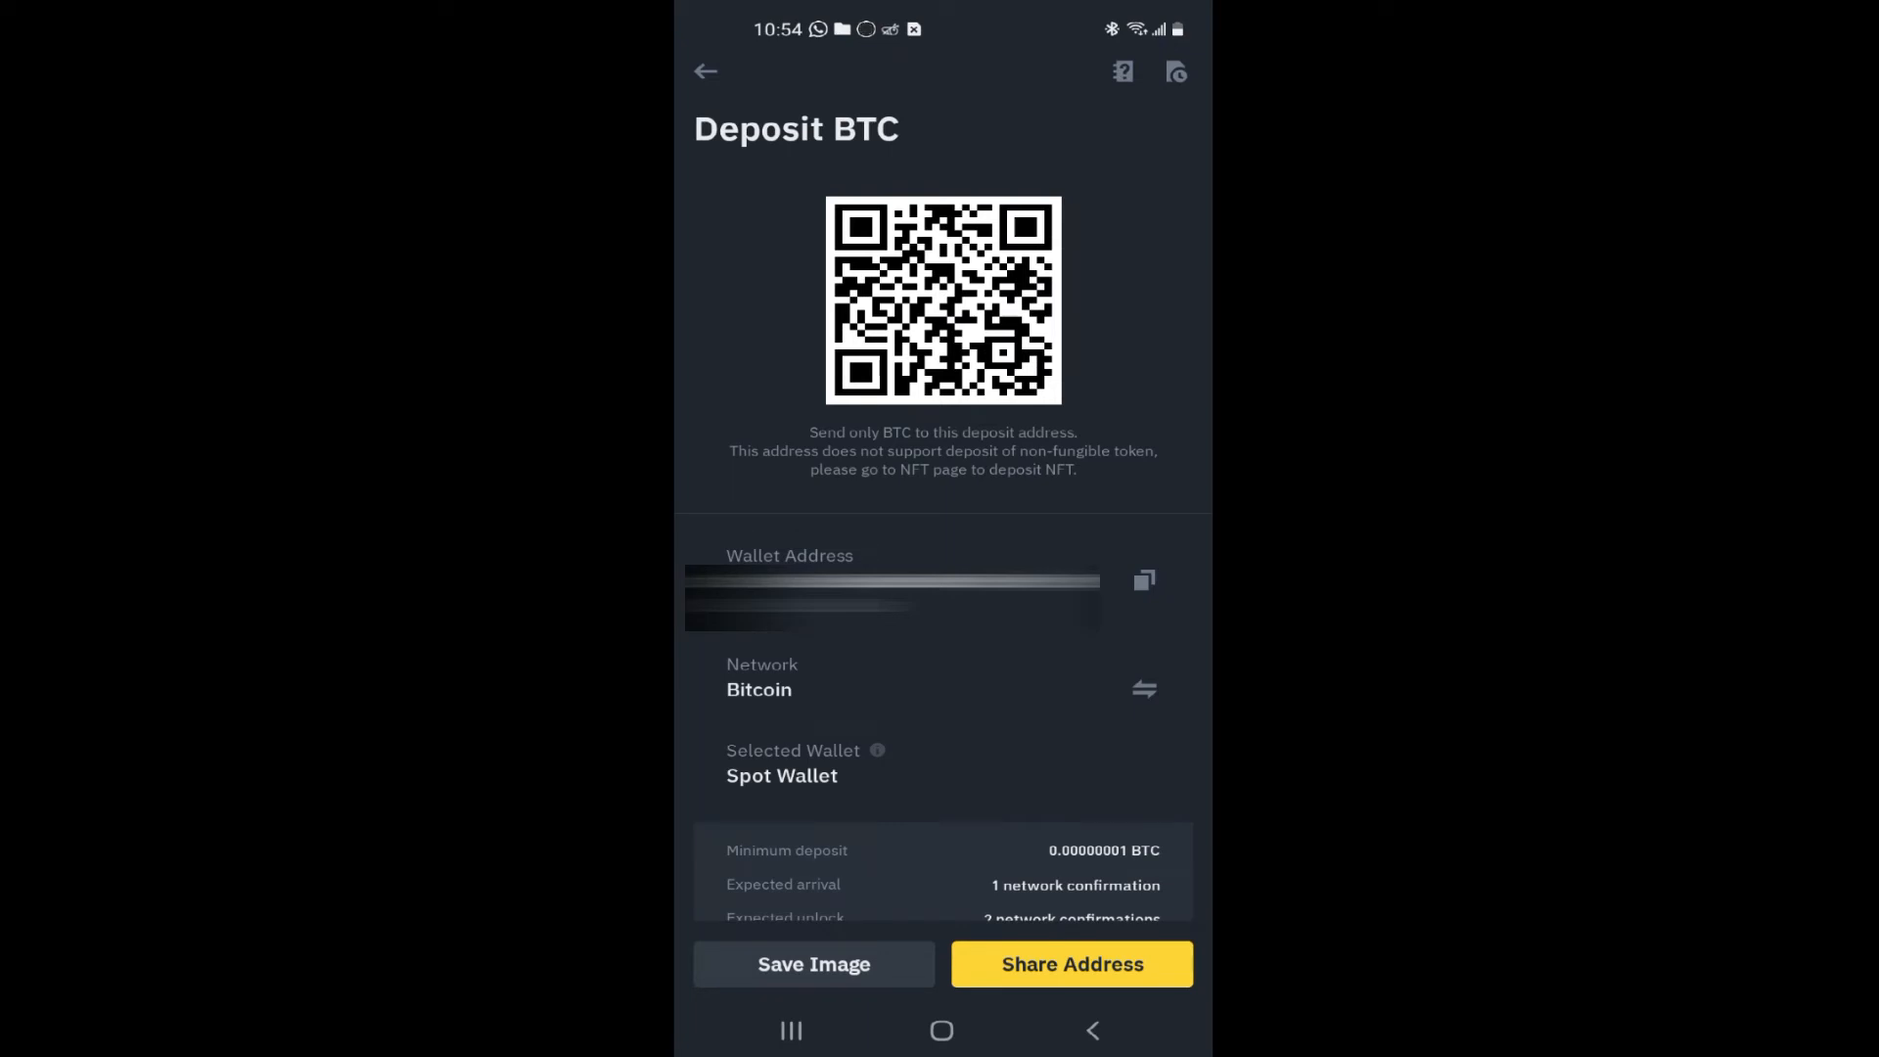
click(1143, 579)
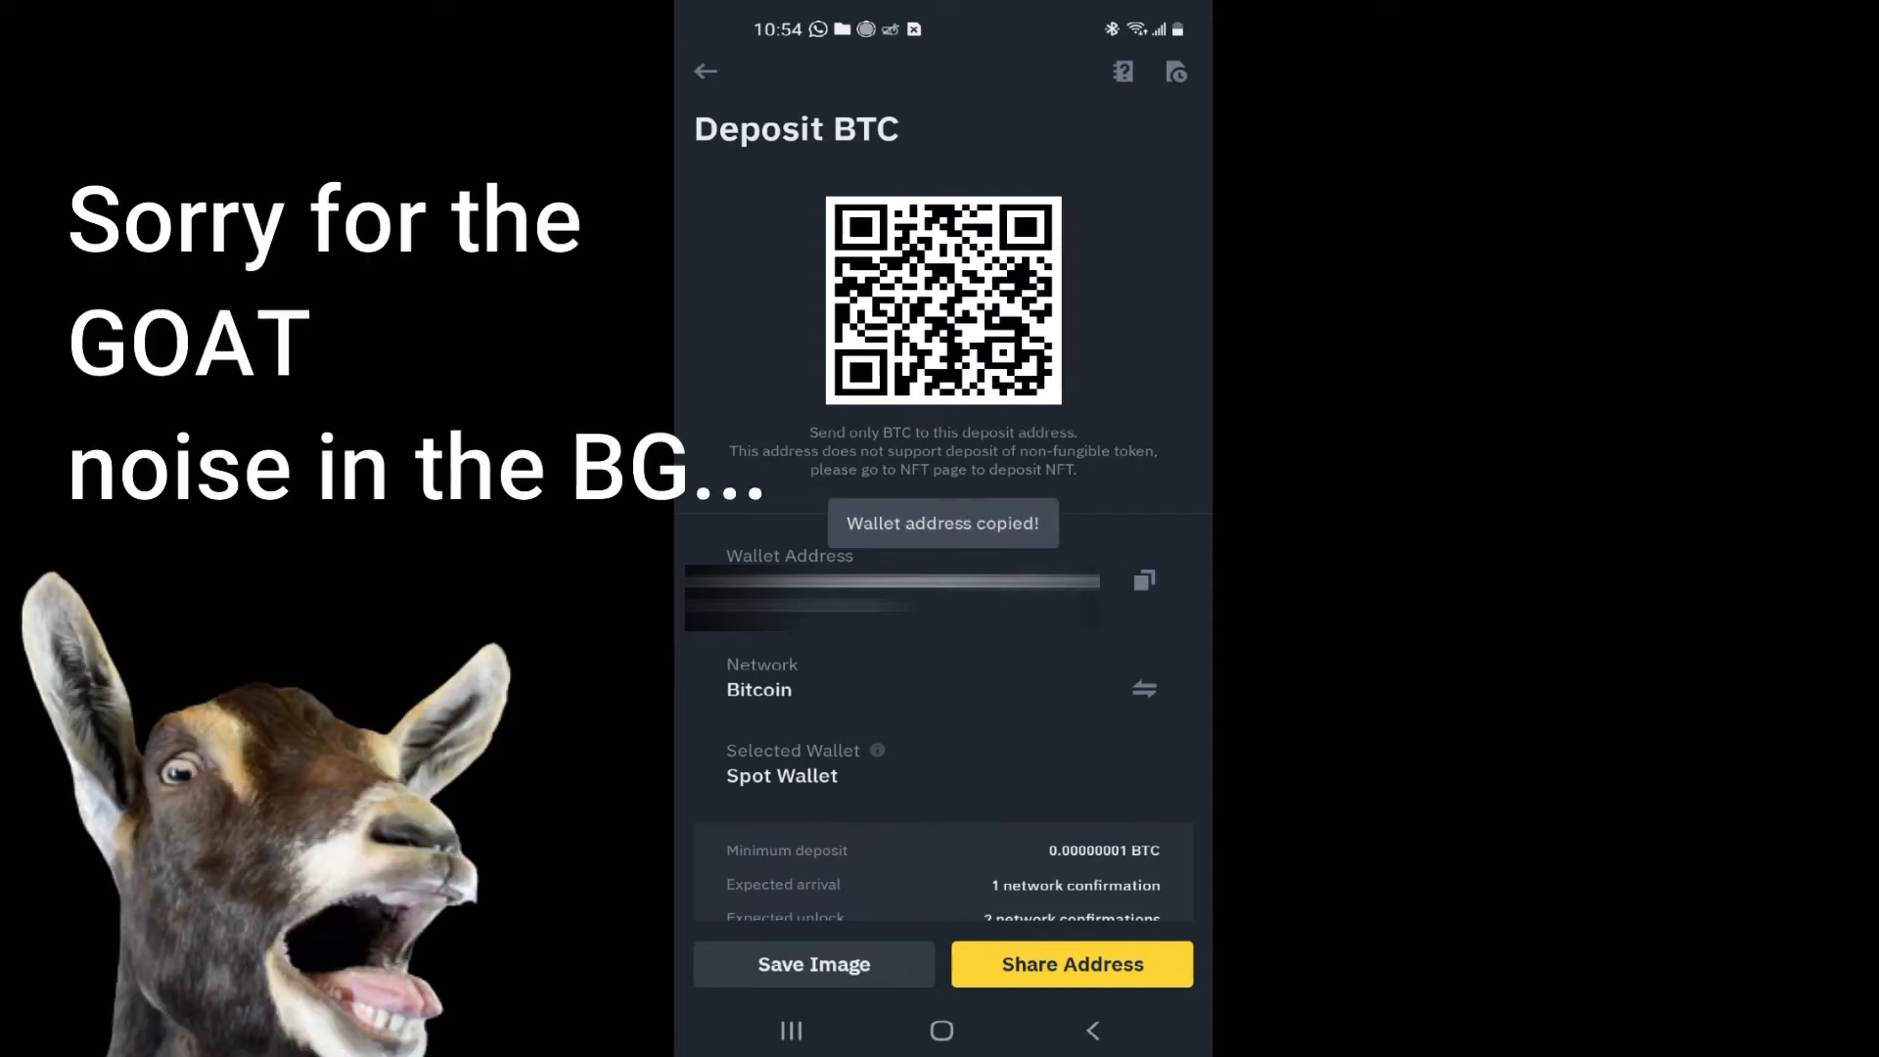
Return to Twitter's Tips settings via the recent apps
click(790, 1031)
click(982, 453)
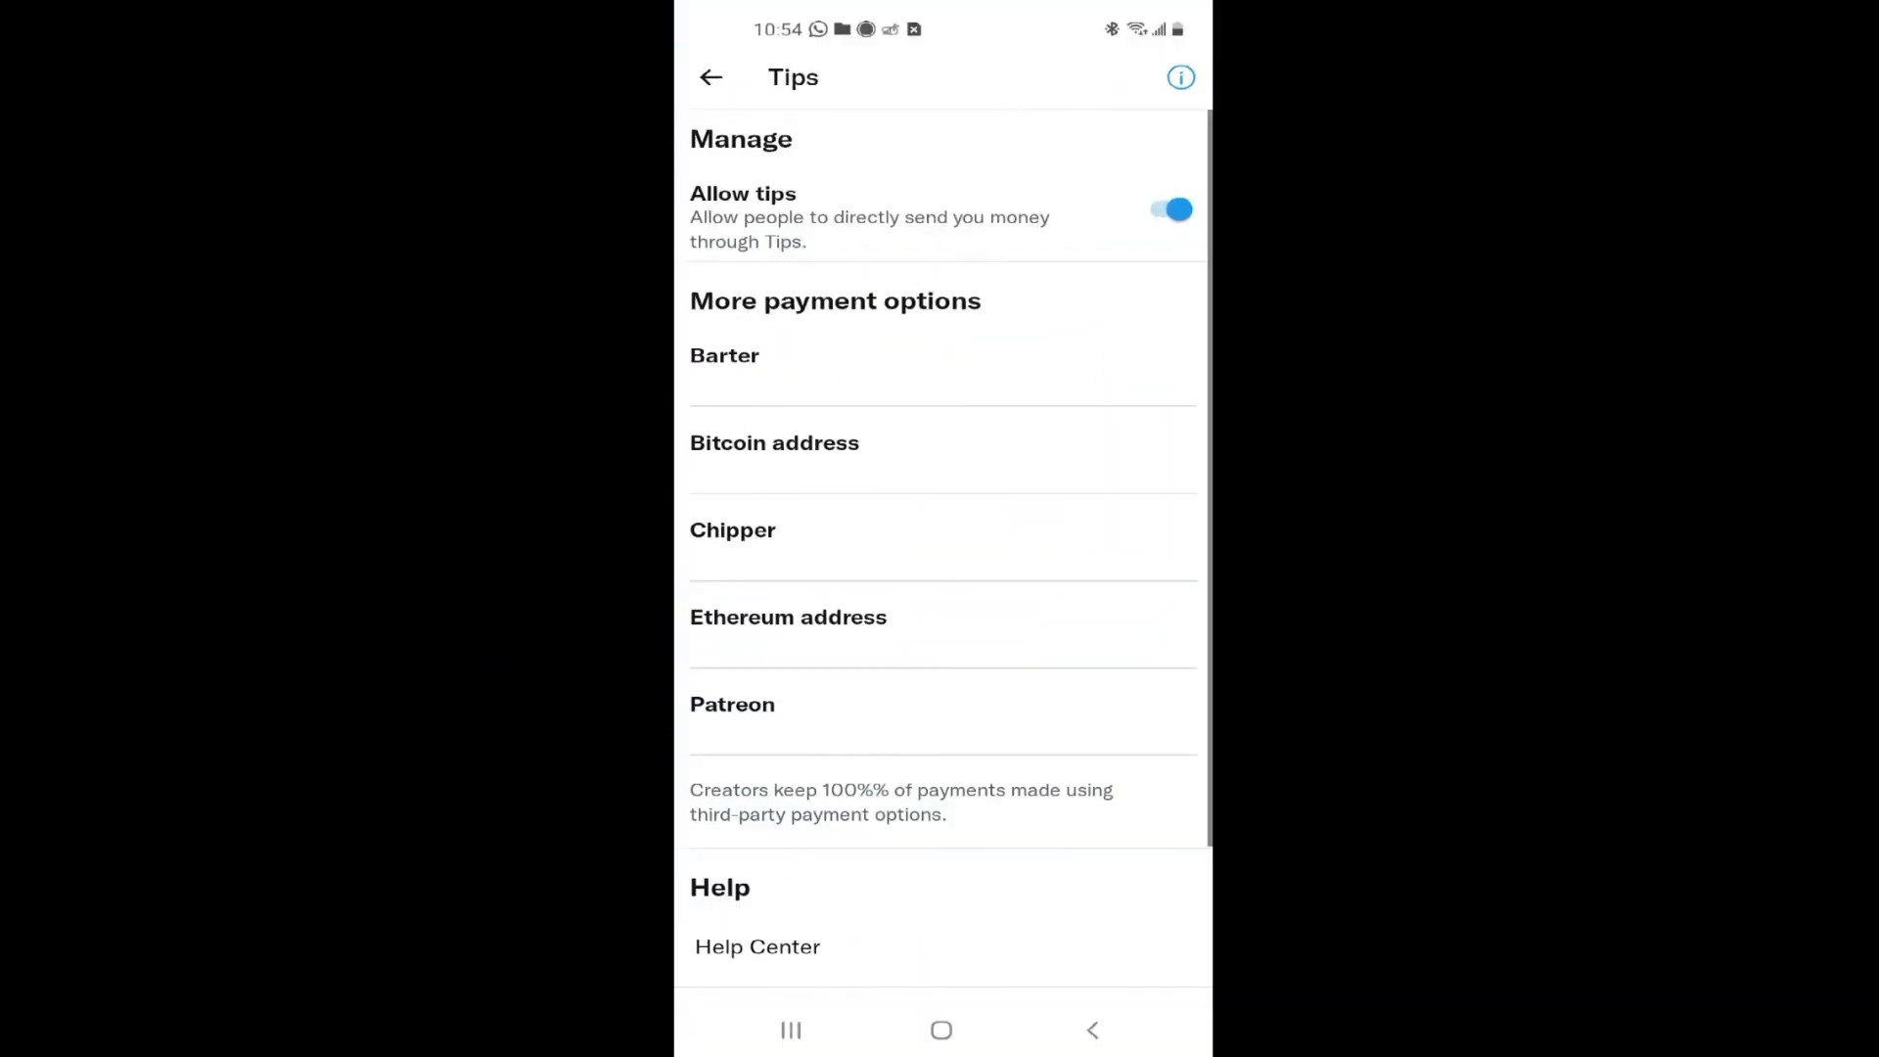
click(996, 463)
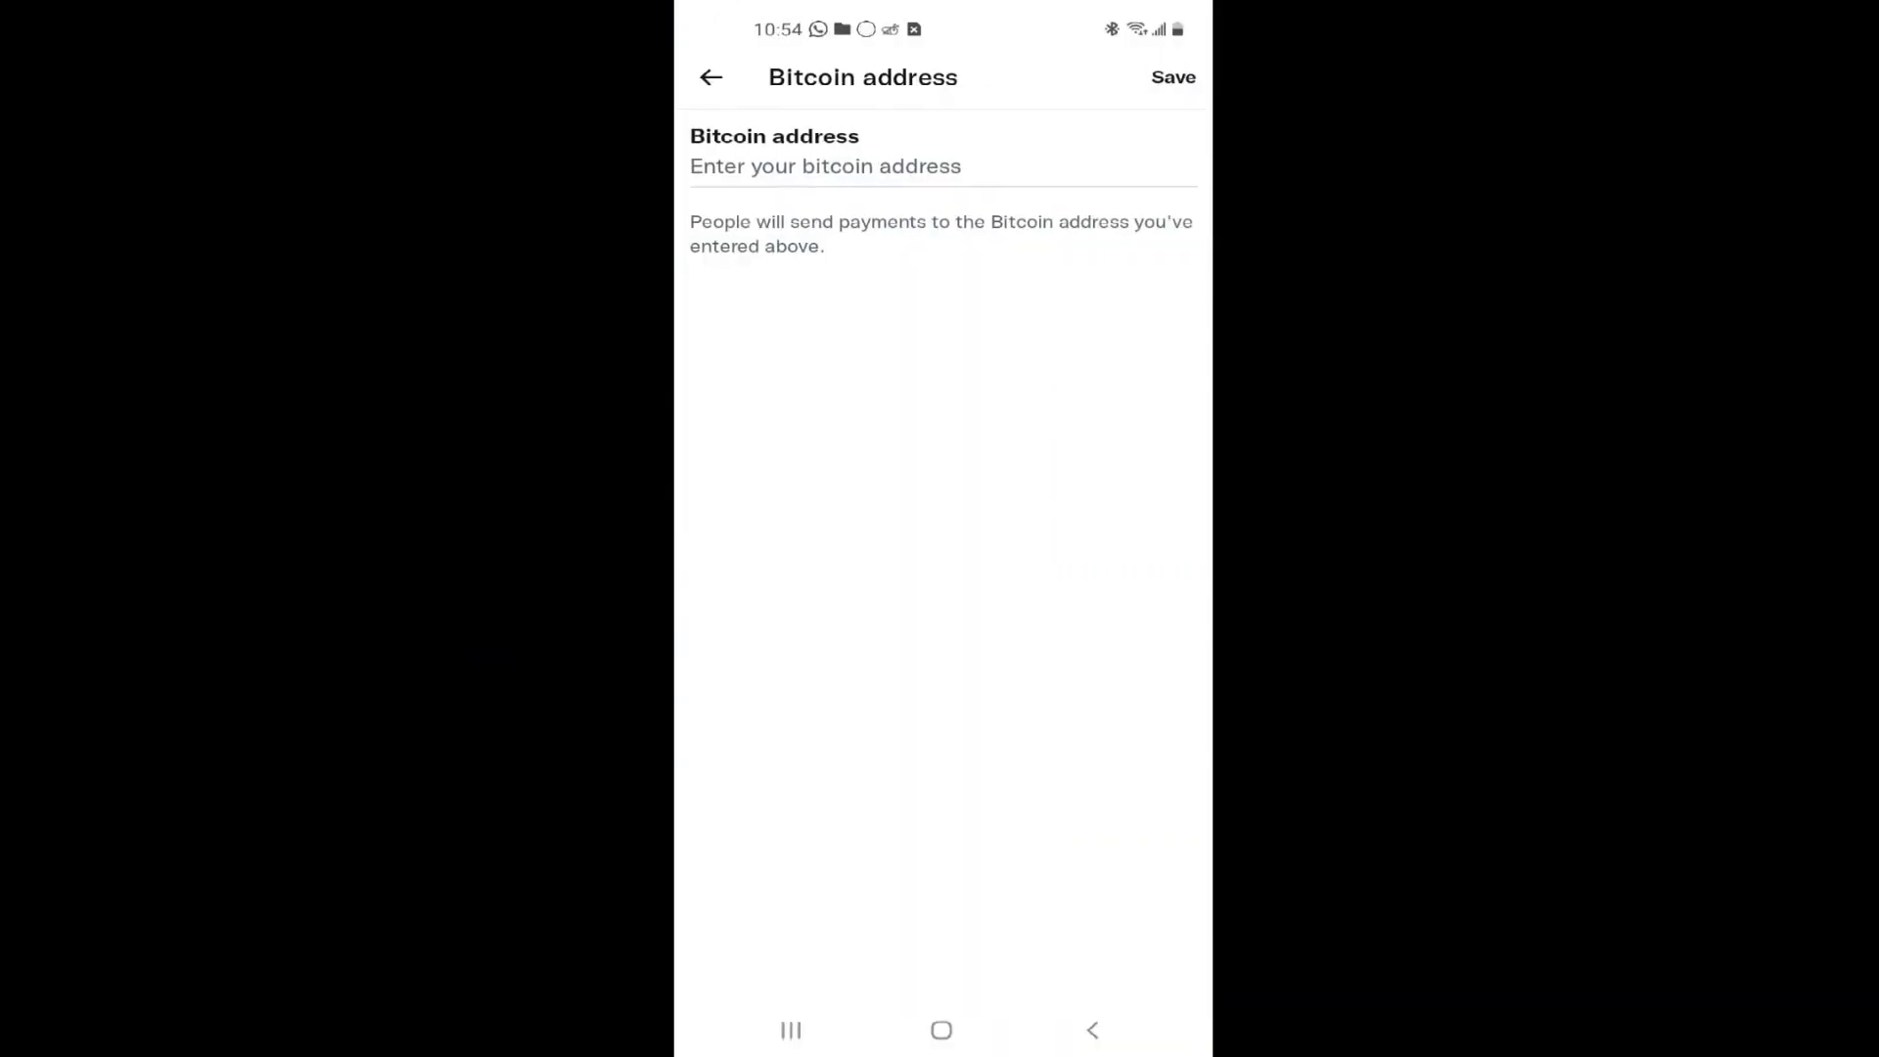
Paste the copied wallet address into the Bitcoin address field and save it
click(921, 165)
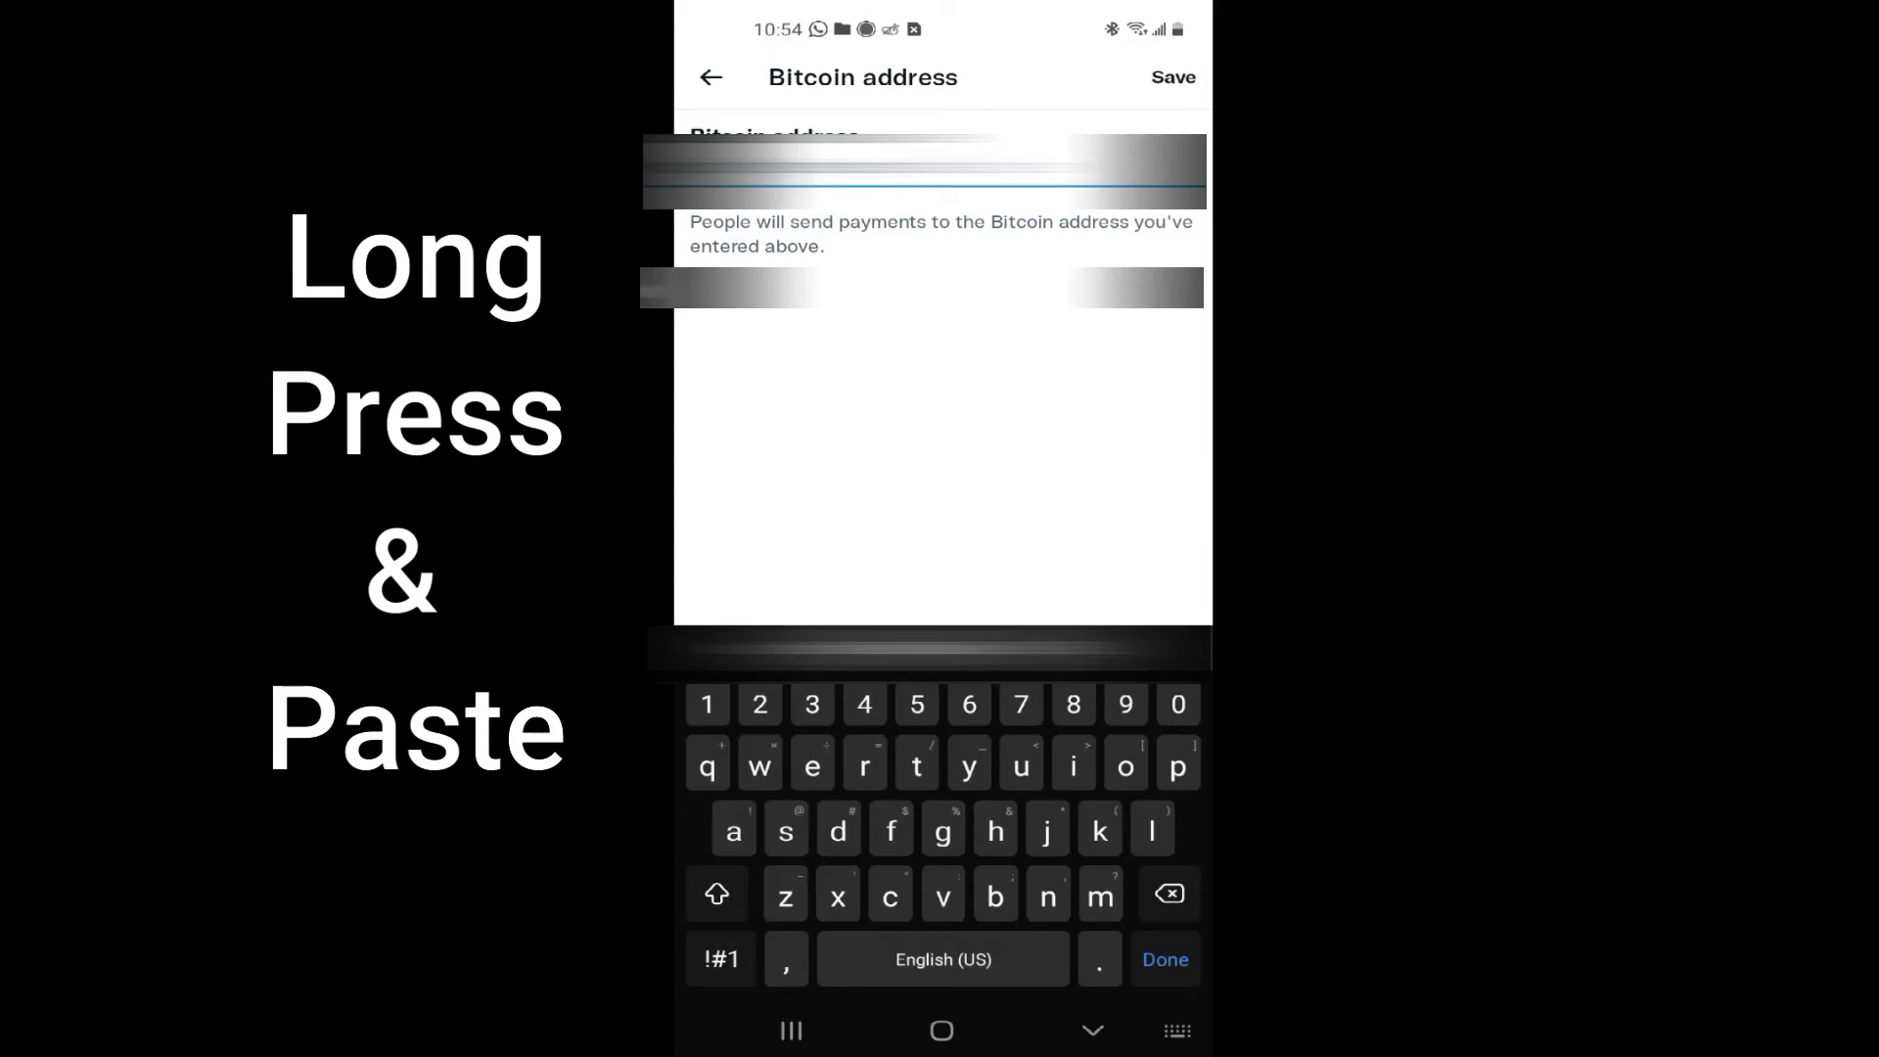
click(921, 165)
click(720, 118)
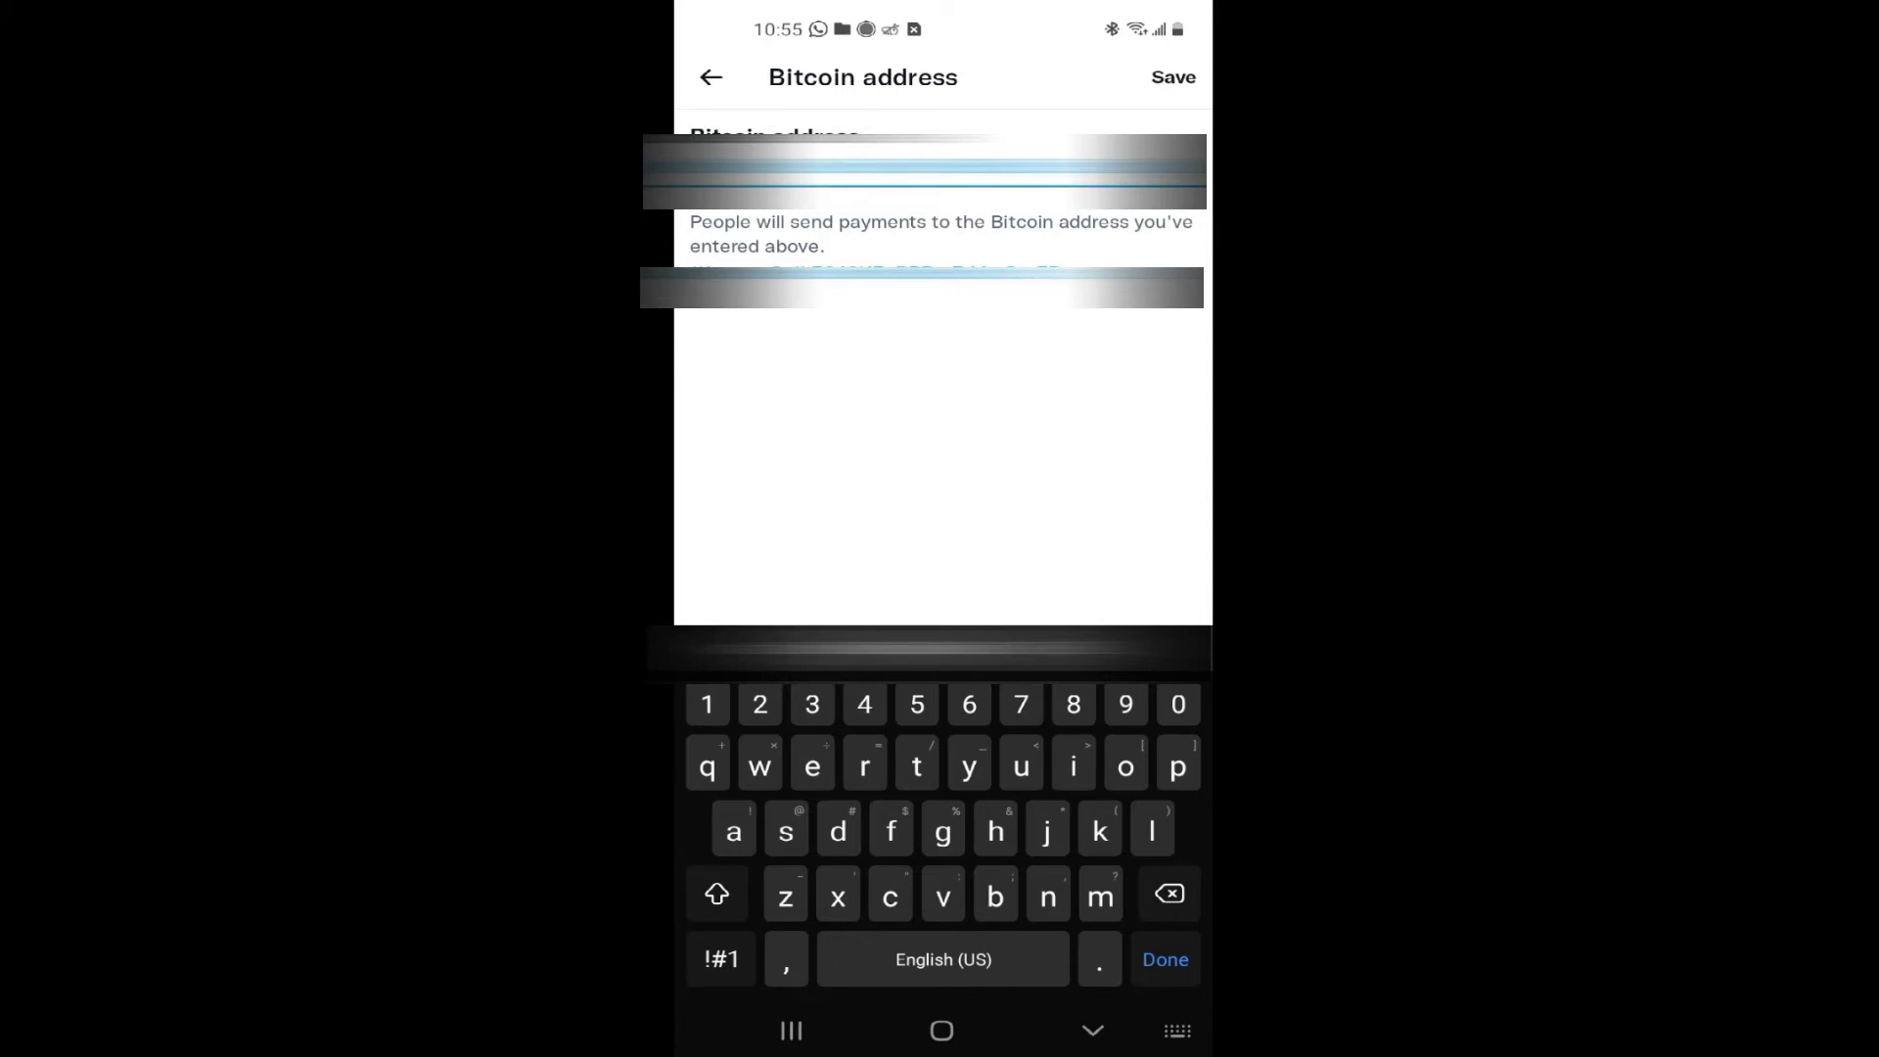
click(1172, 77)
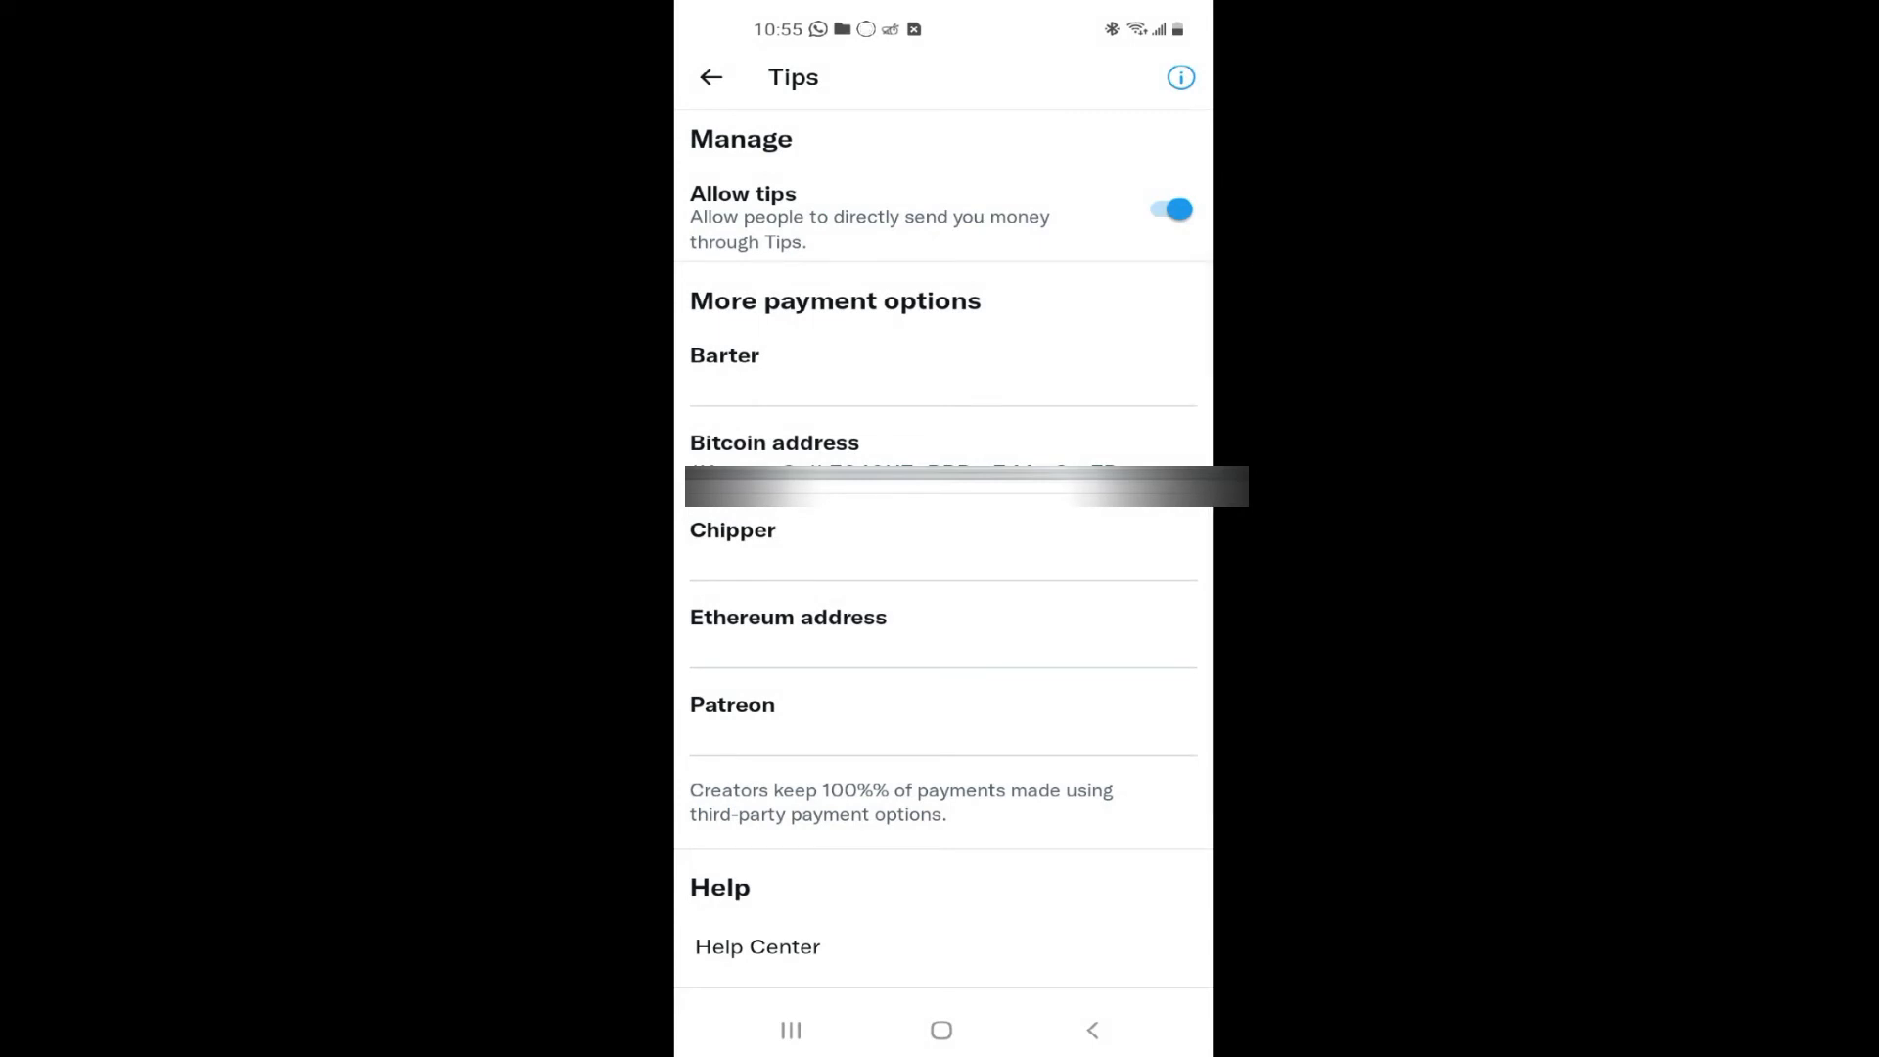
click(790, 1029)
click(940, 441)
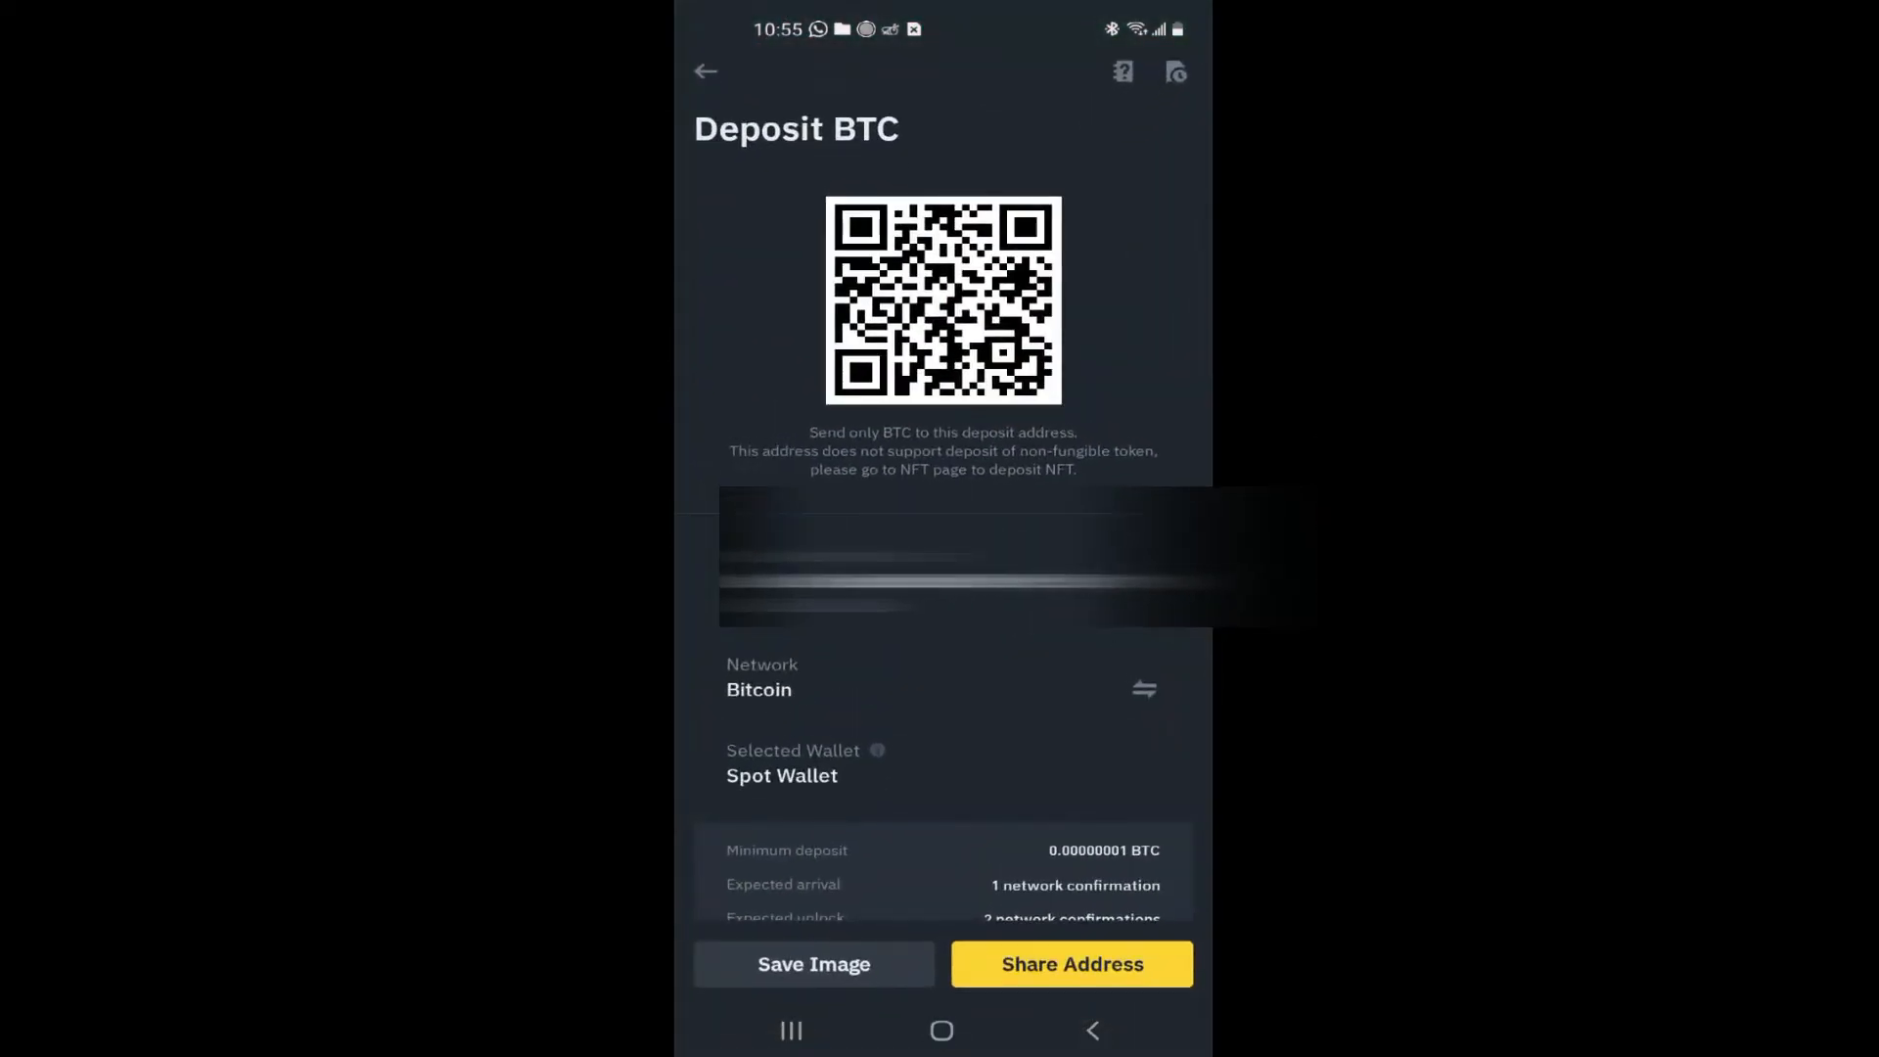
click(713, 77)
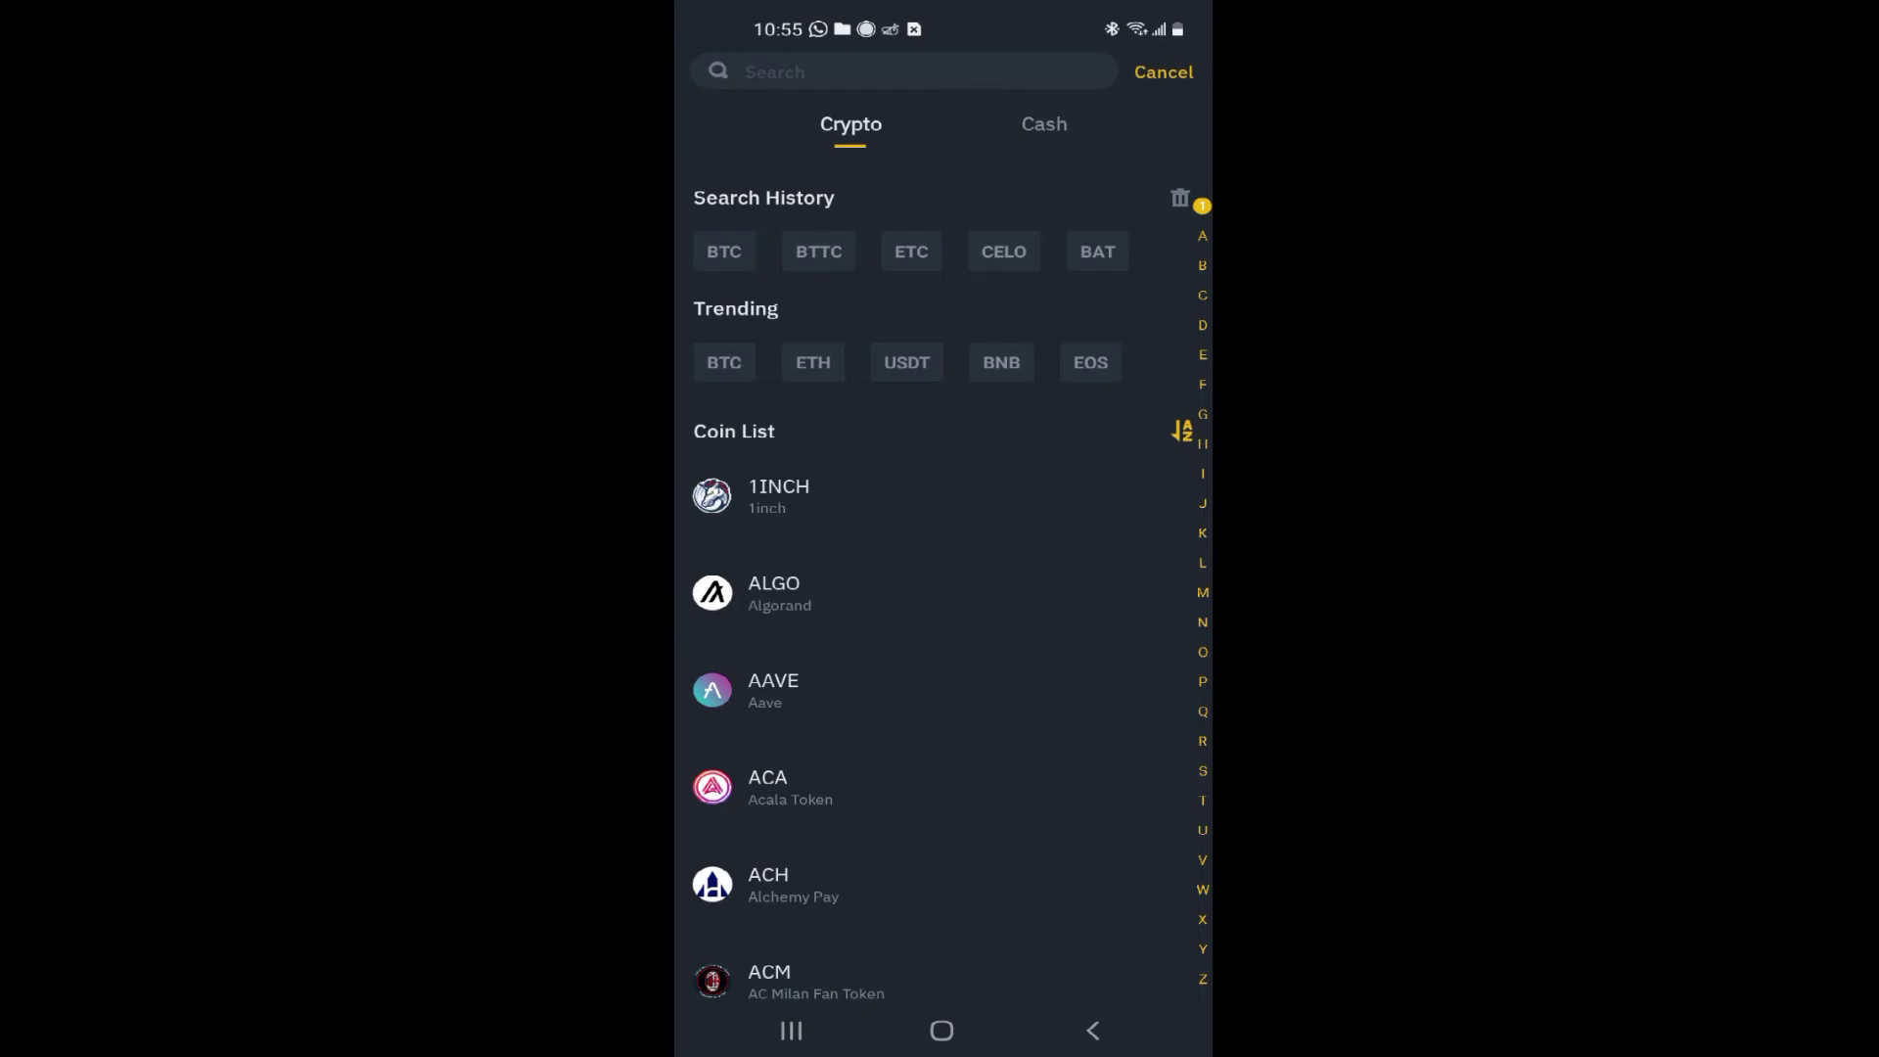
click(811, 362)
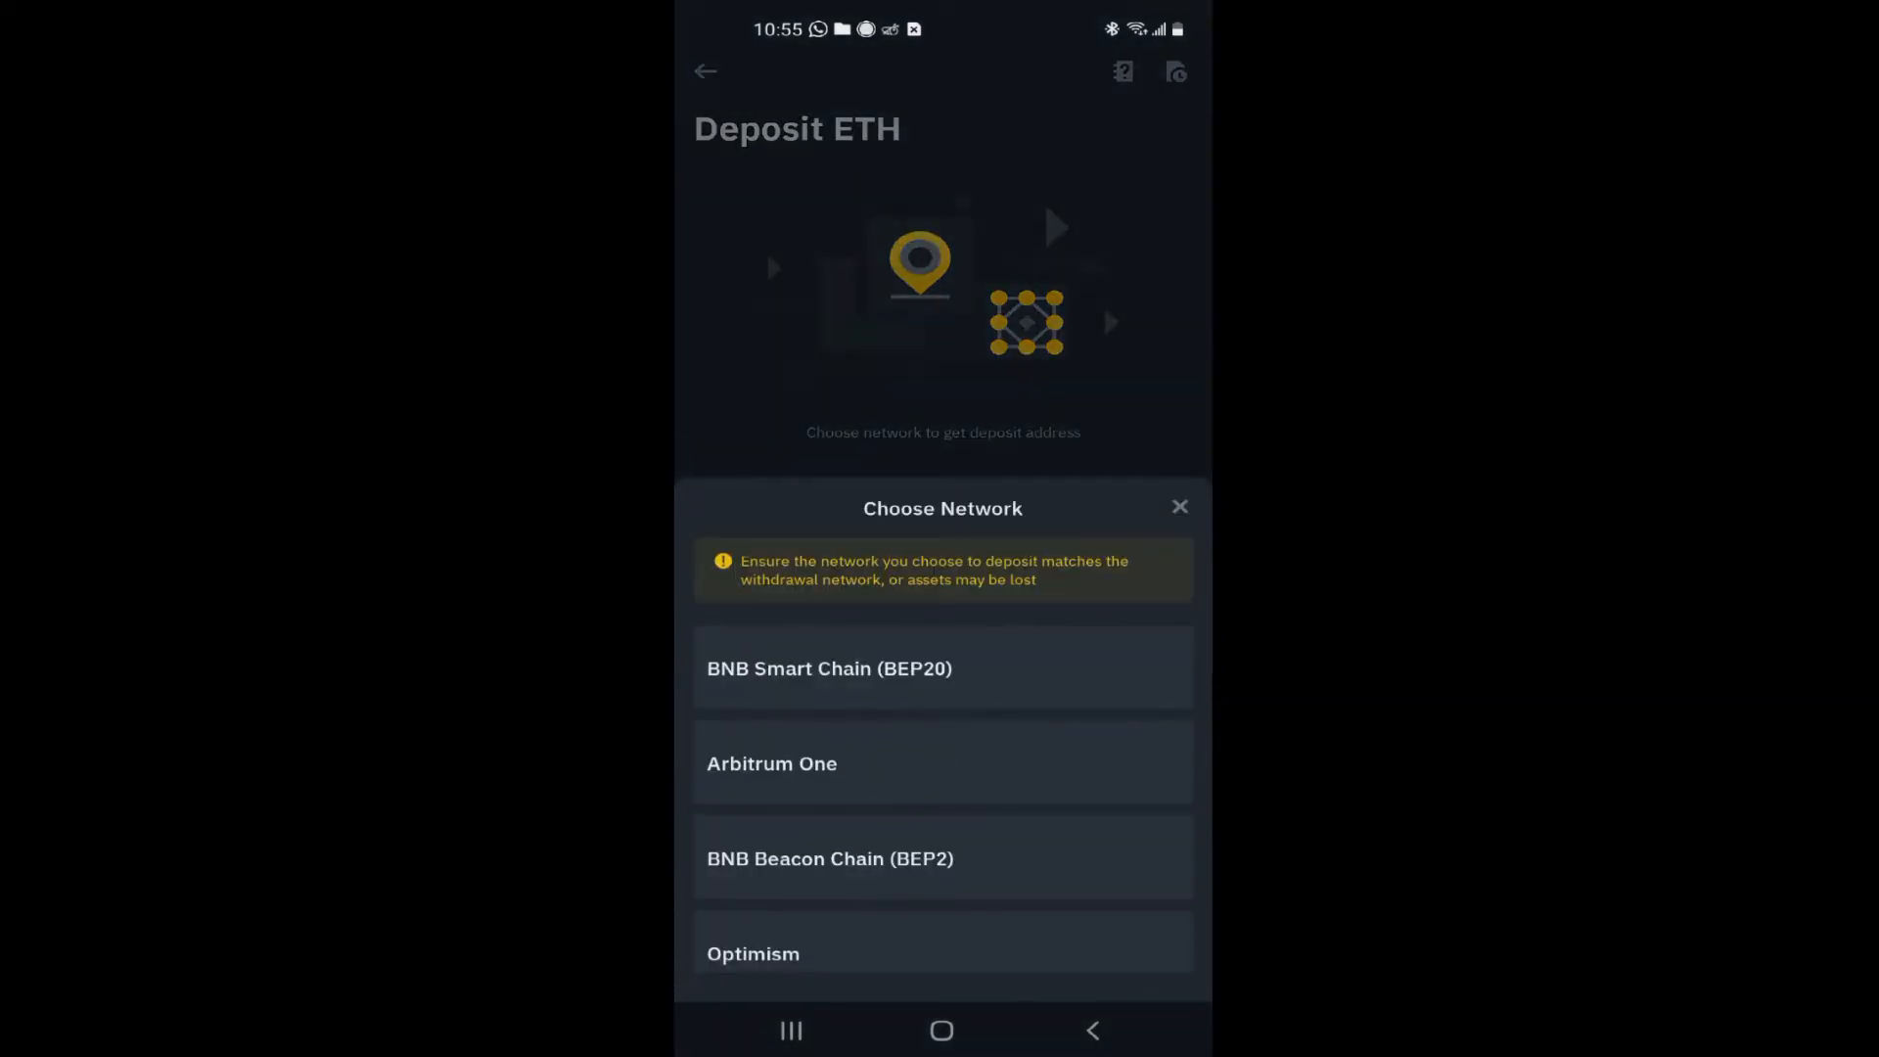
drag(1015, 850, 1093, 639)
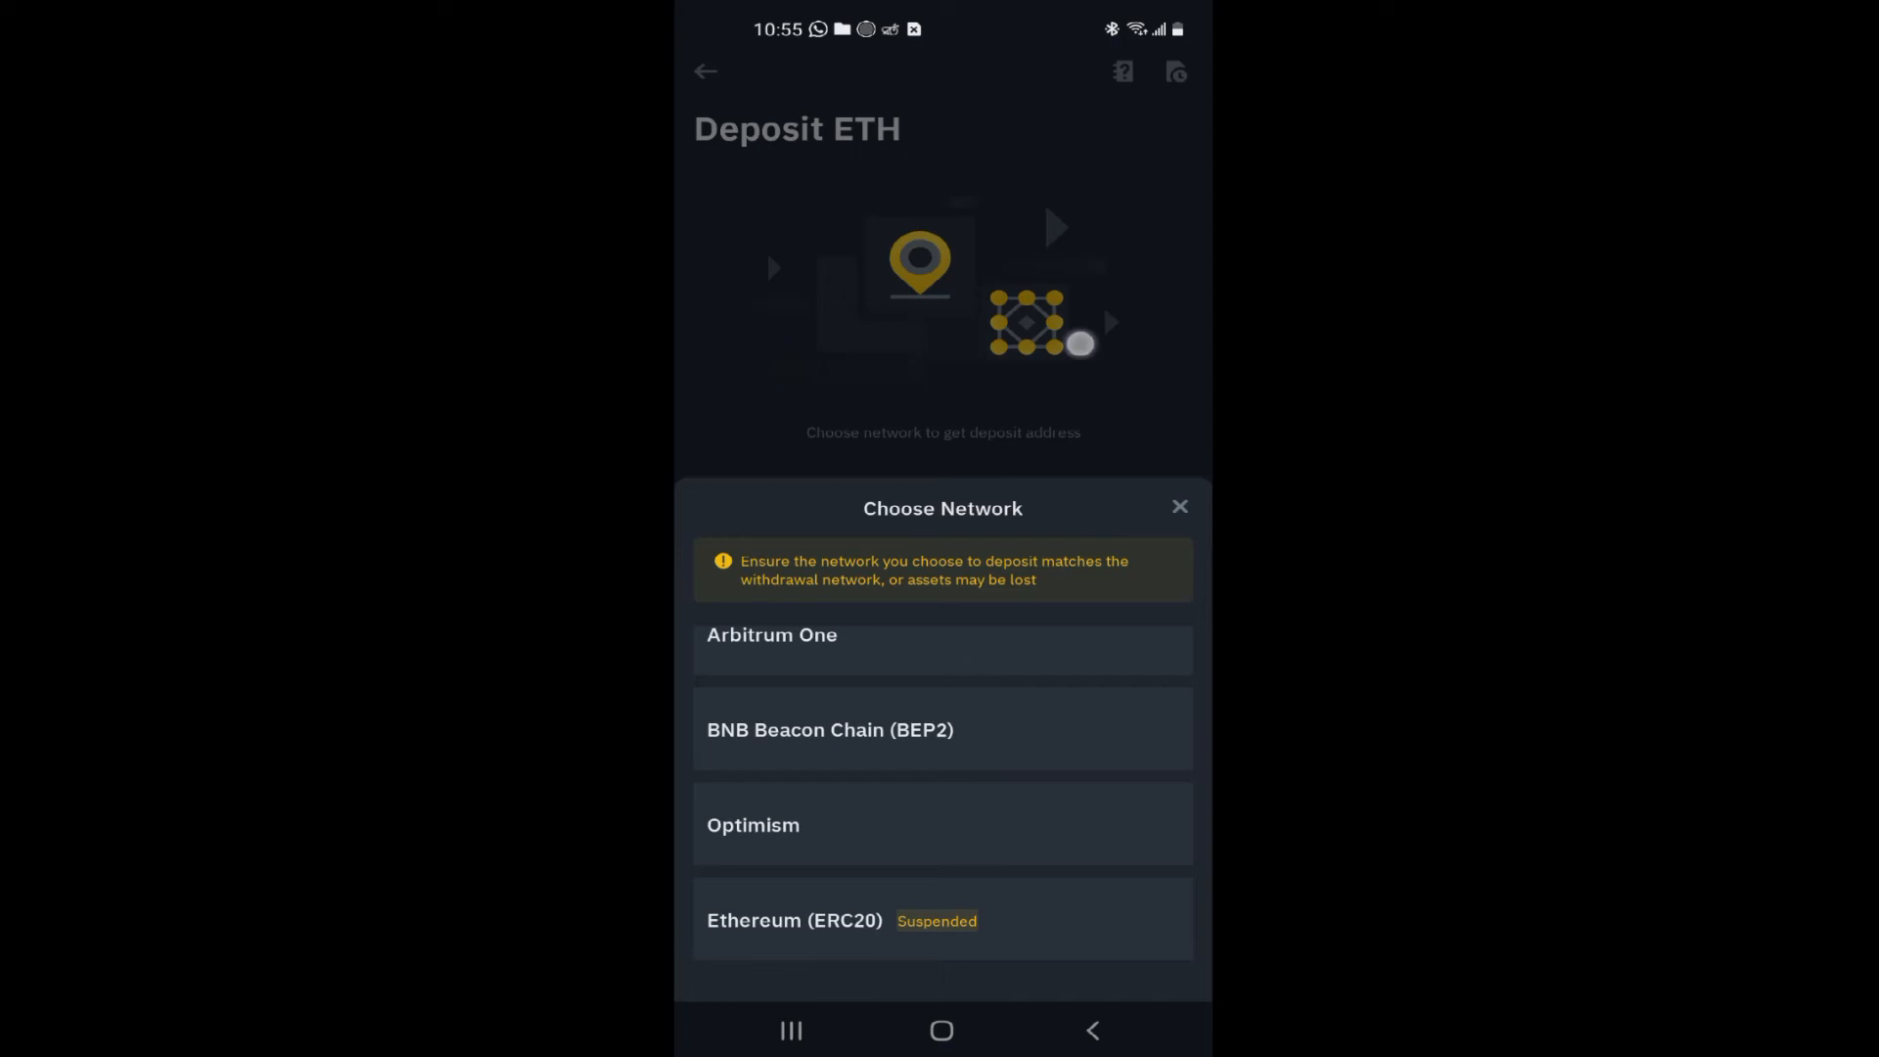
click(1179, 507)
click(792, 1030)
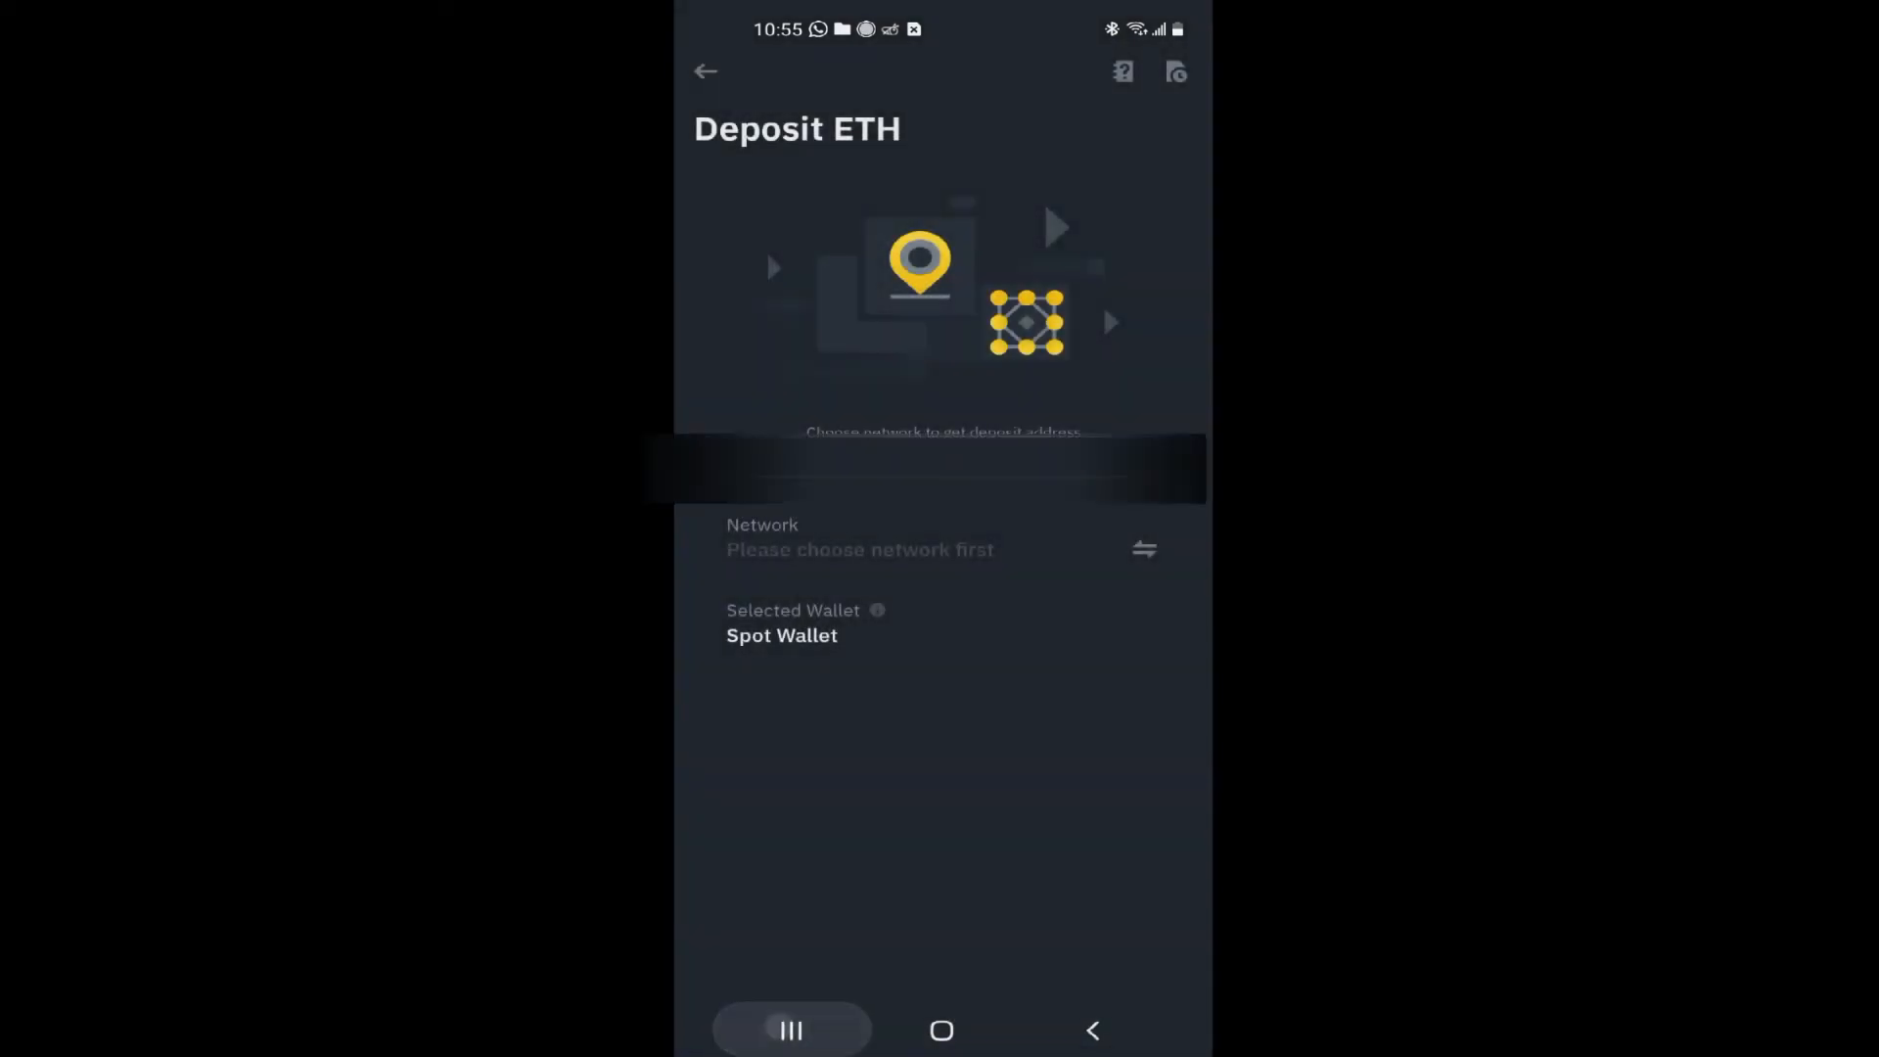
Enter your Chipper tag in the Chipper username field and save it
click(880, 617)
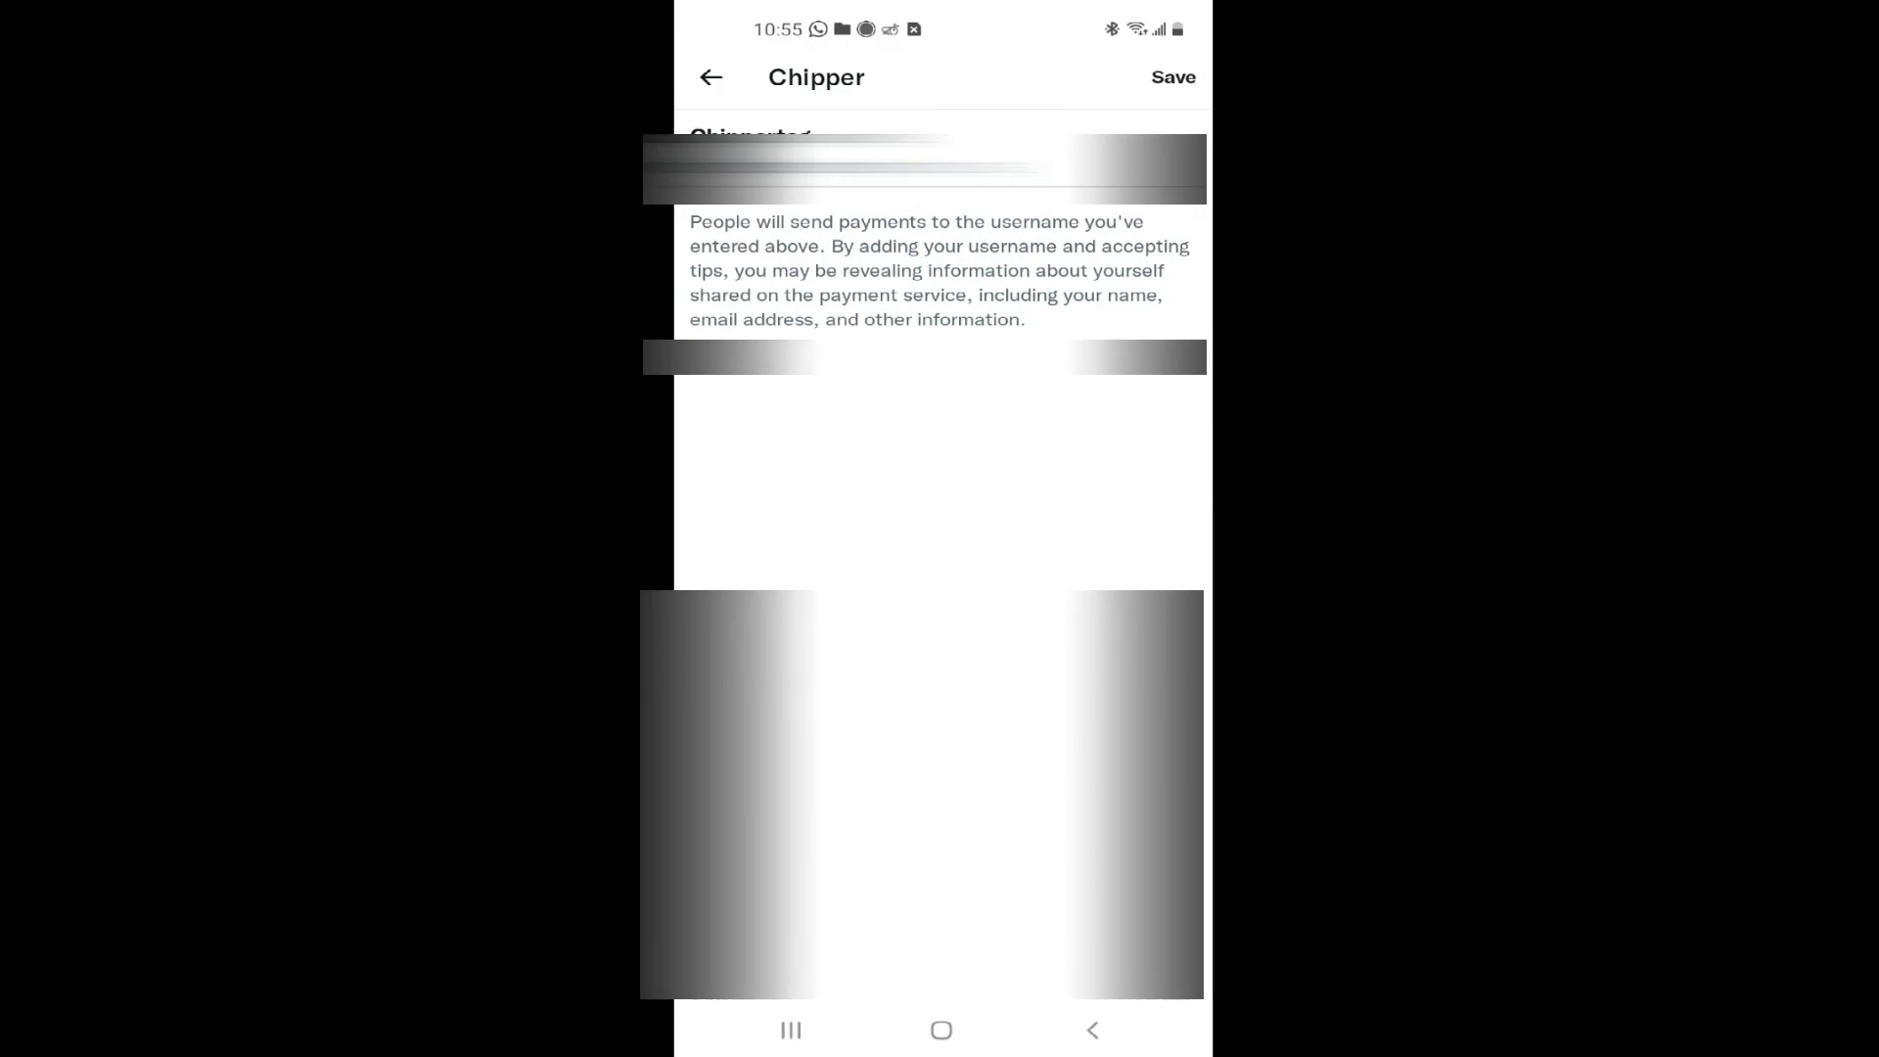
click(940, 162)
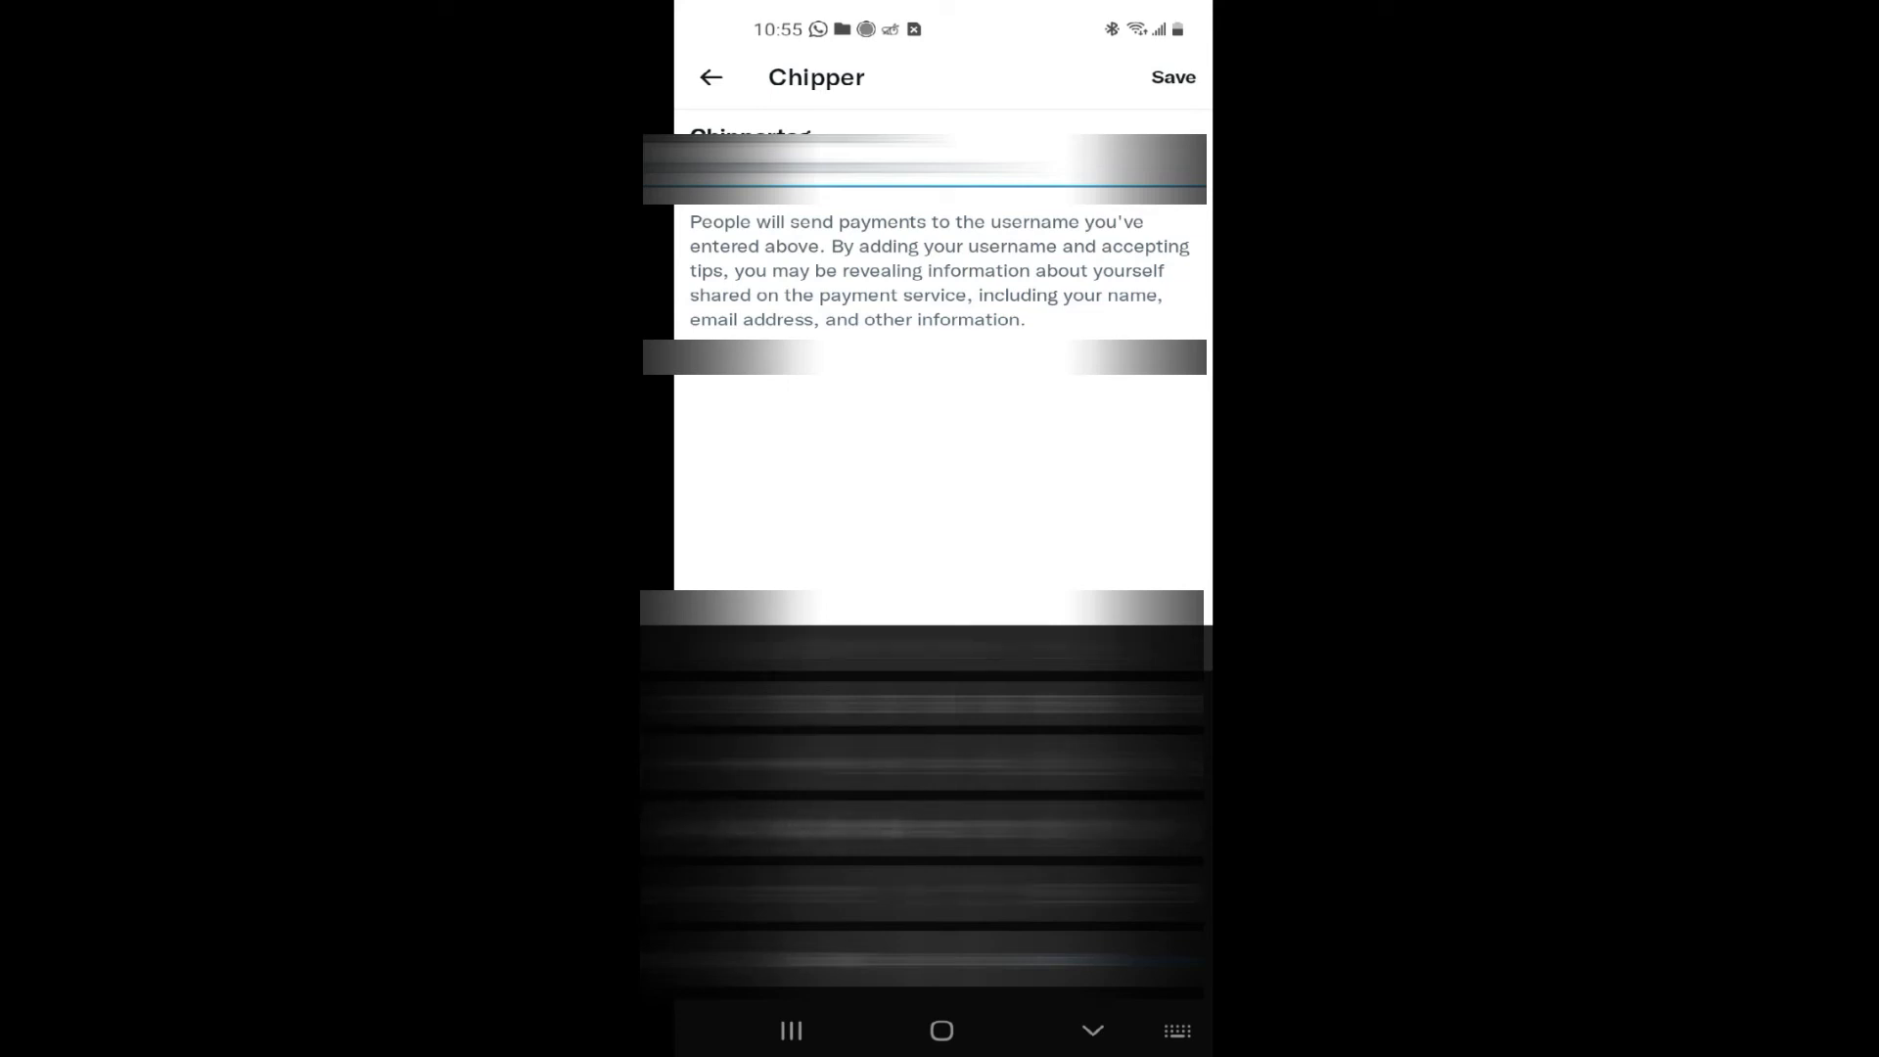
text(a)
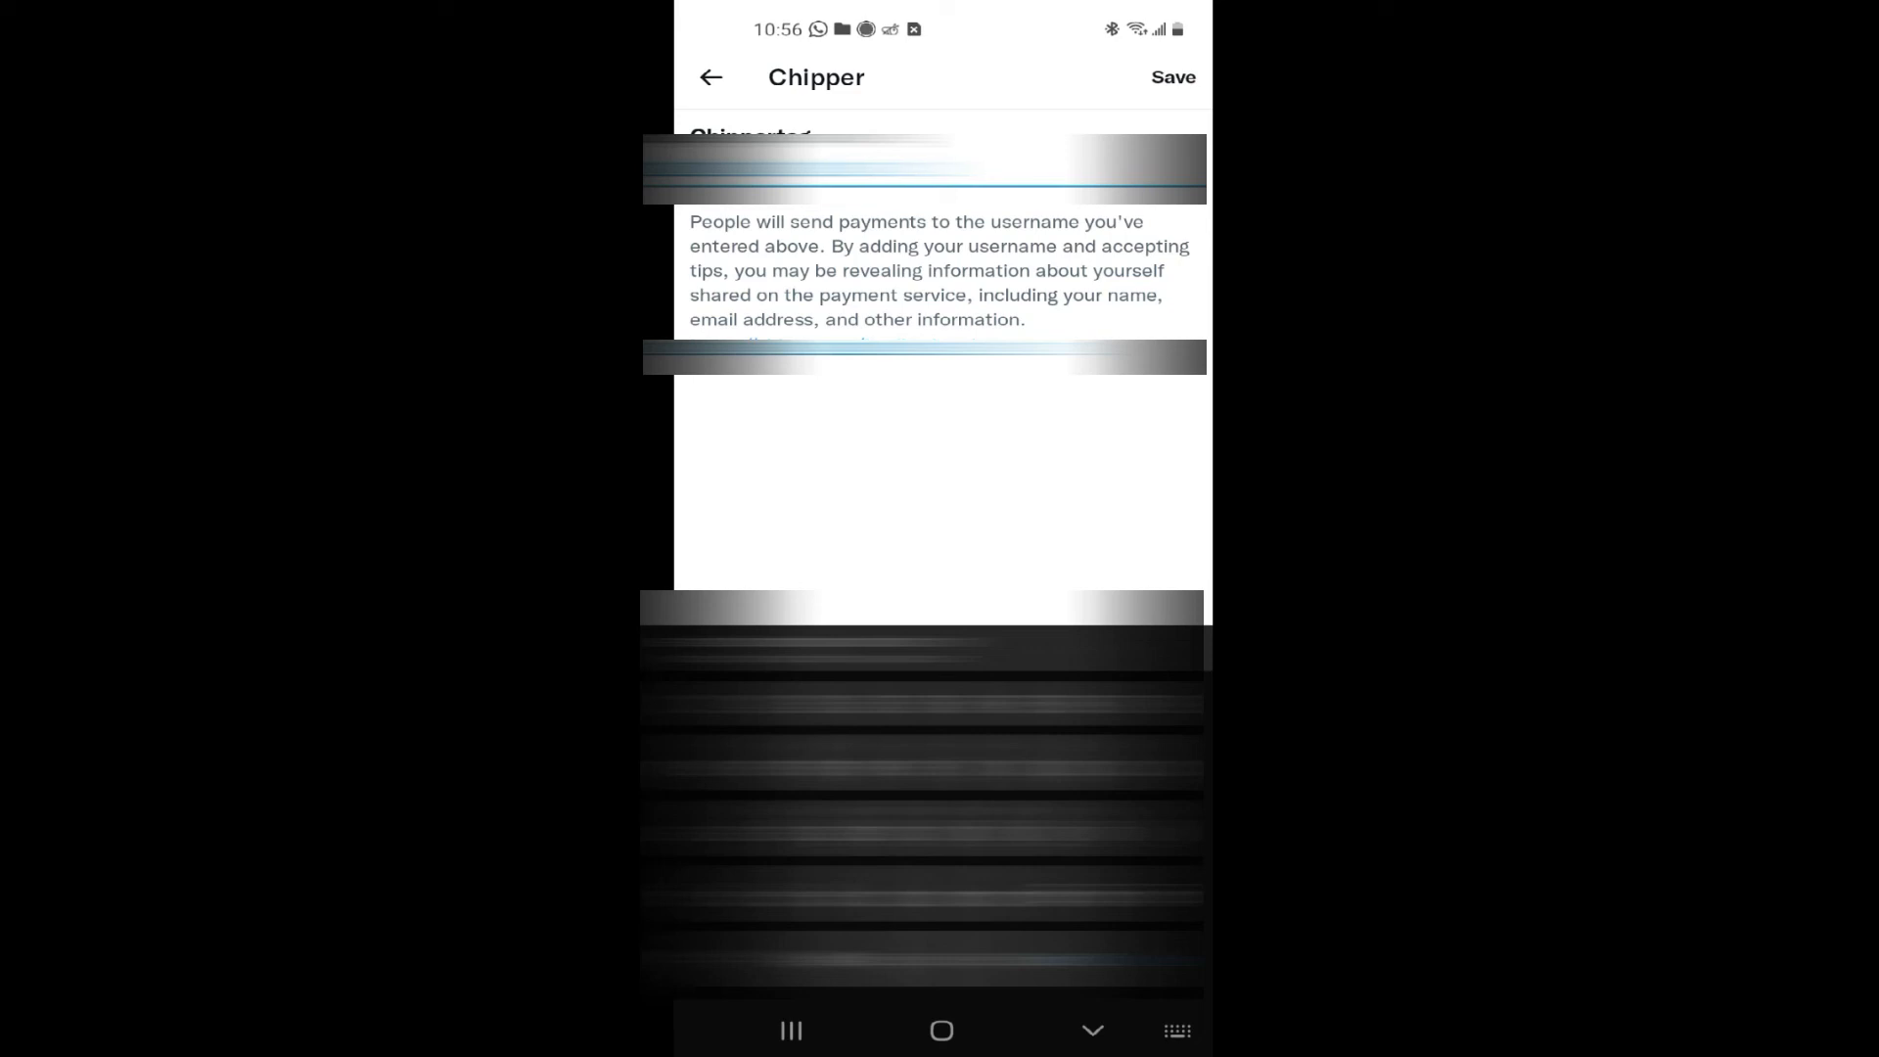
click(1172, 76)
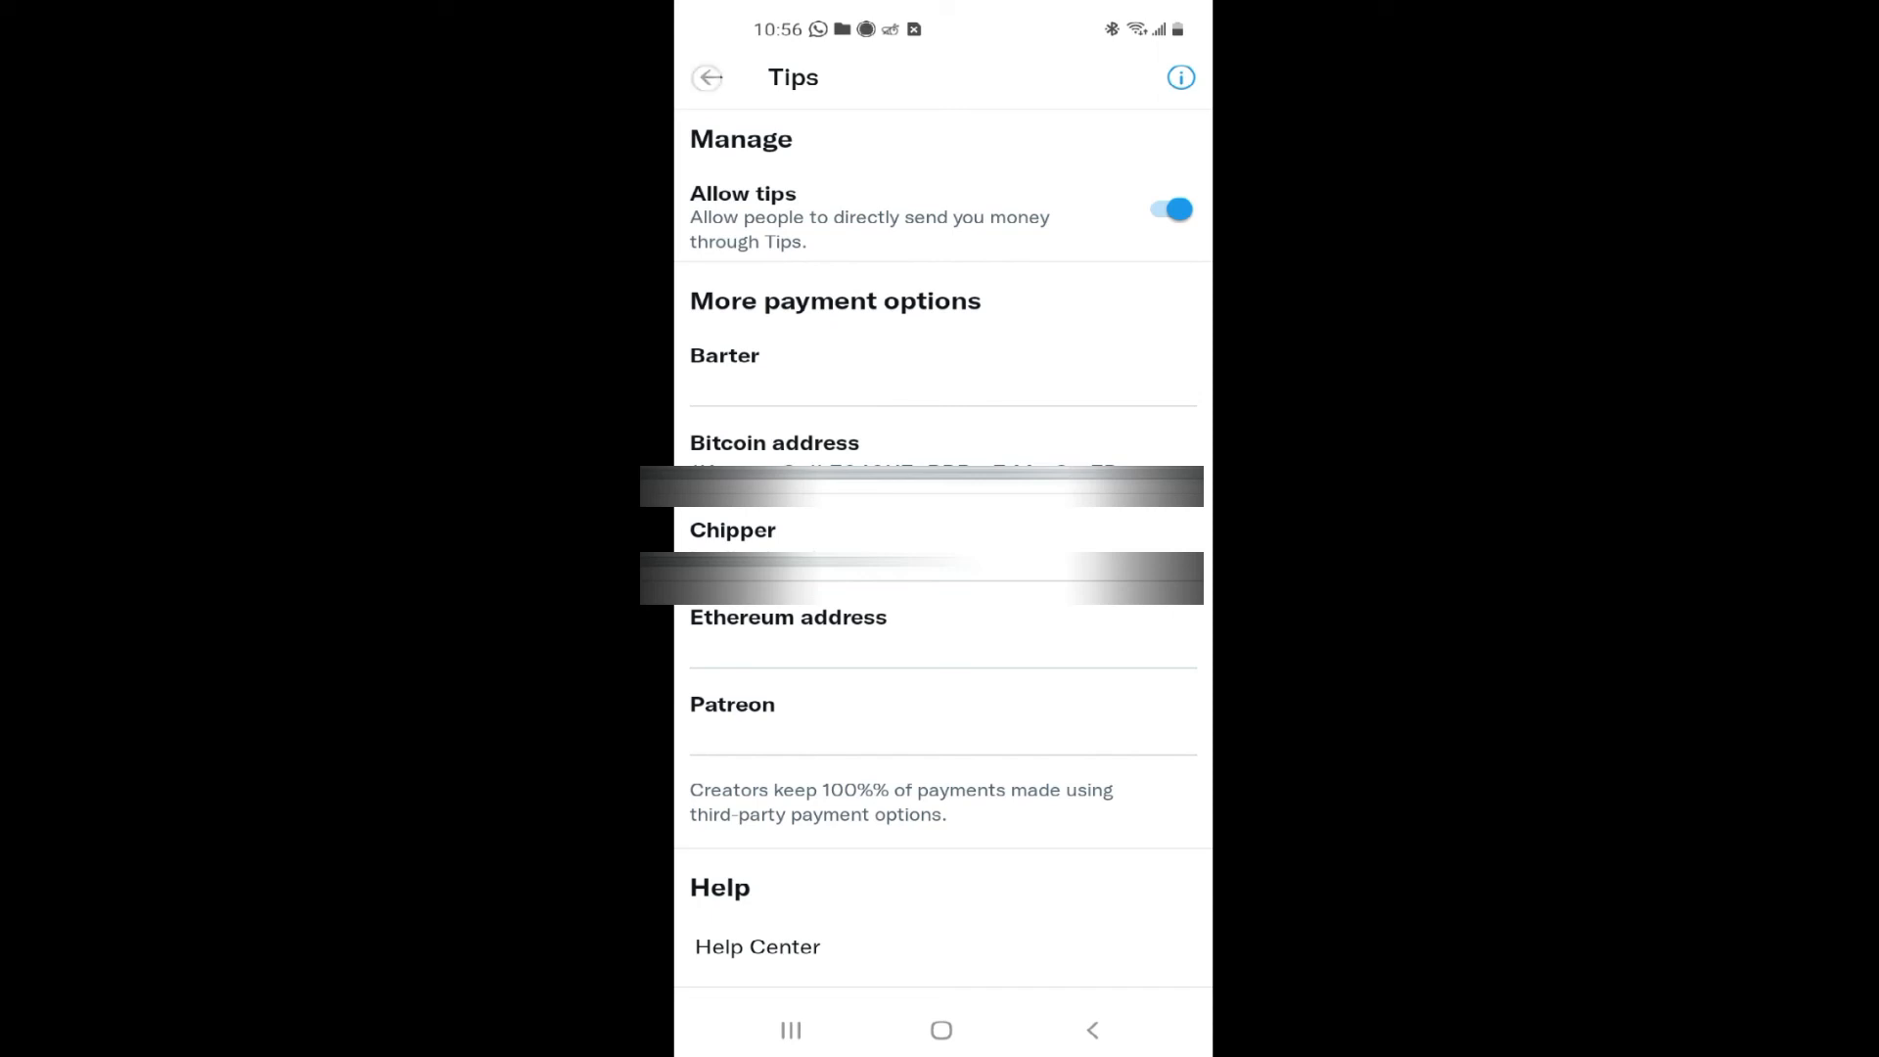
Back out to the profile page and reveal its tip payment options
click(711, 76)
click(711, 77)
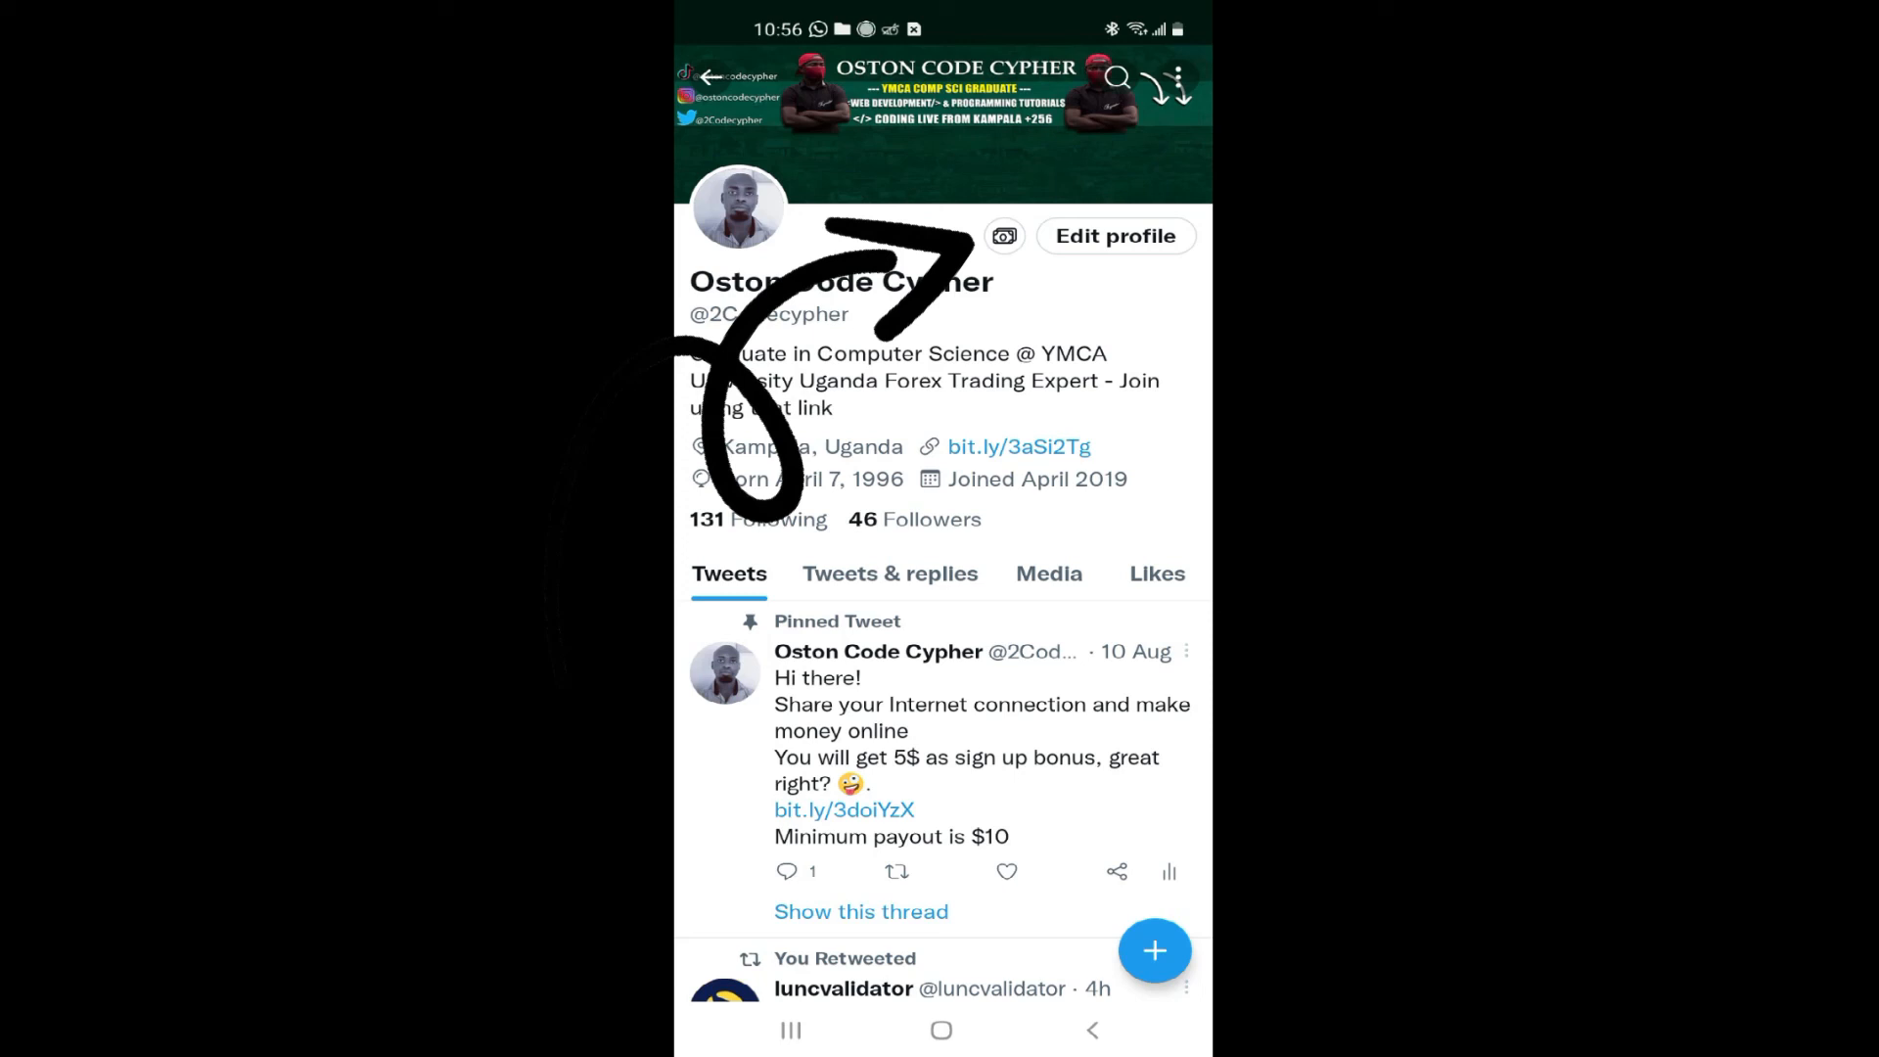
click(1004, 235)
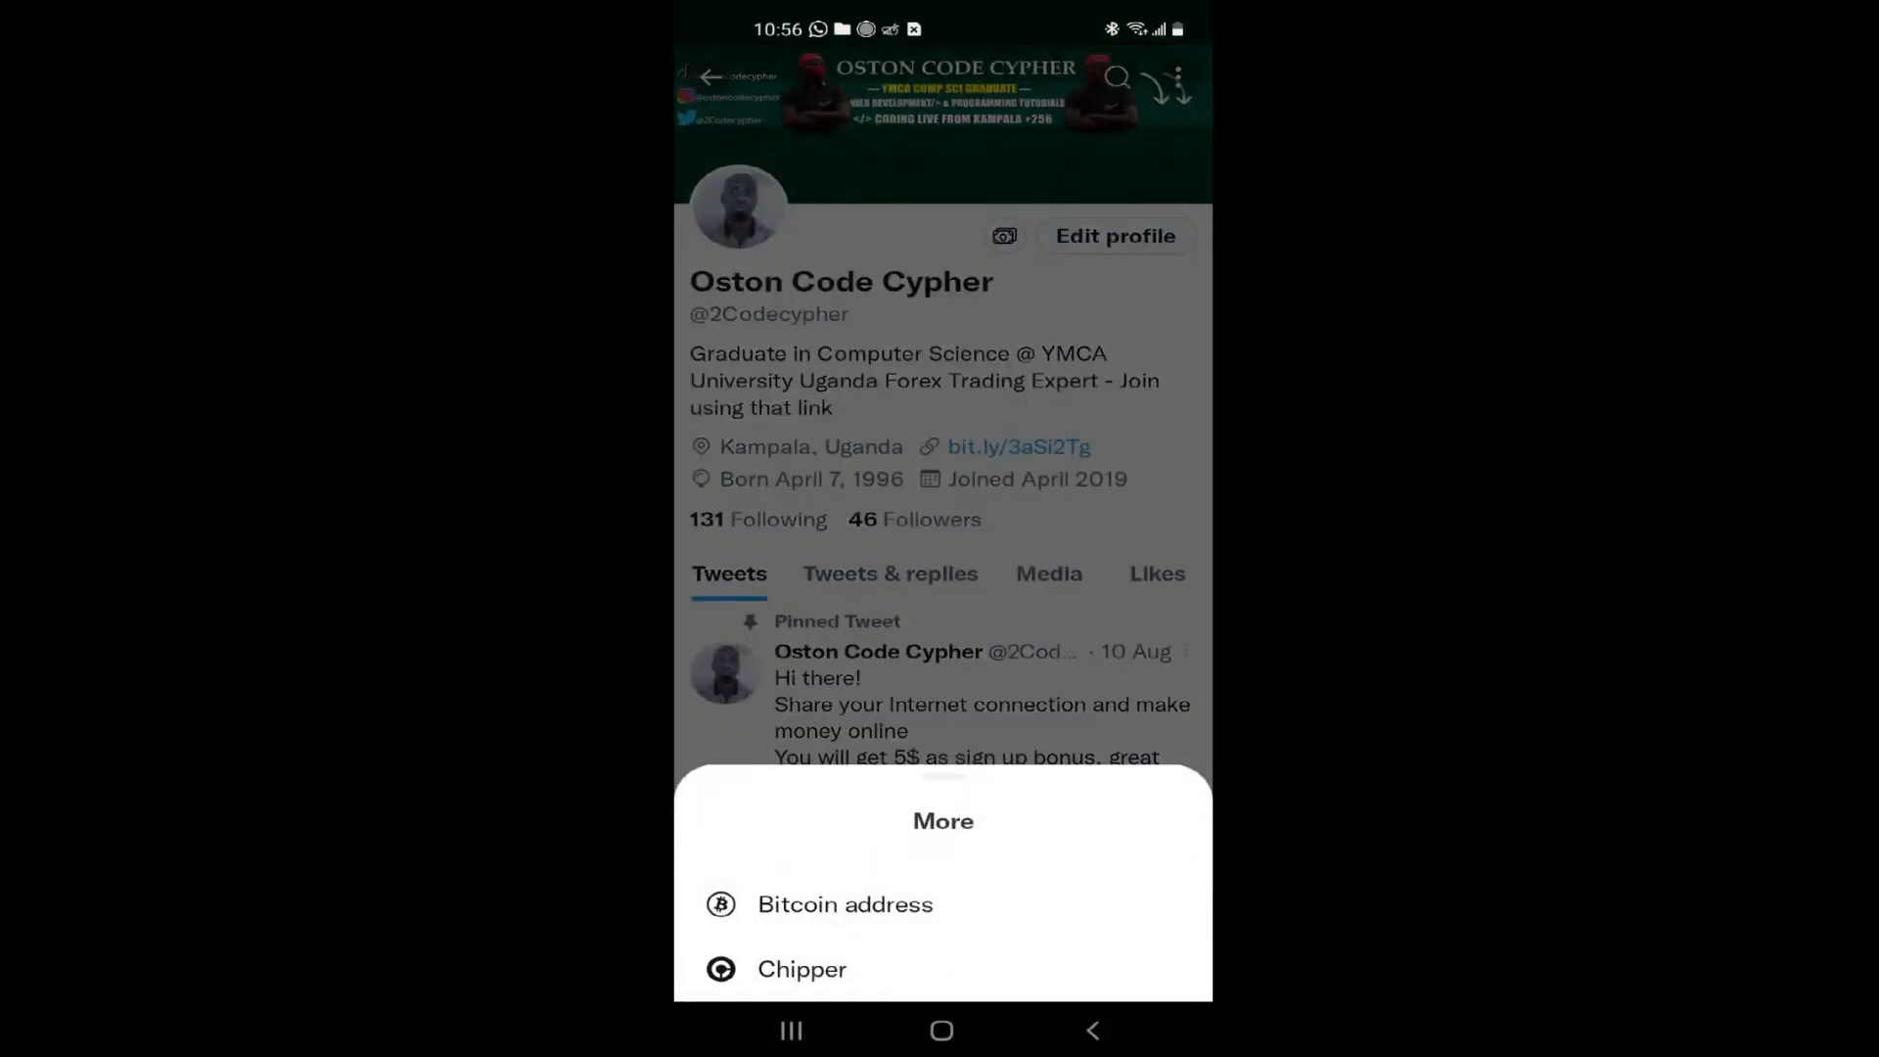
Copy the saved Bitcoin address, cancel the Chipper option and return to the profile
click(866, 903)
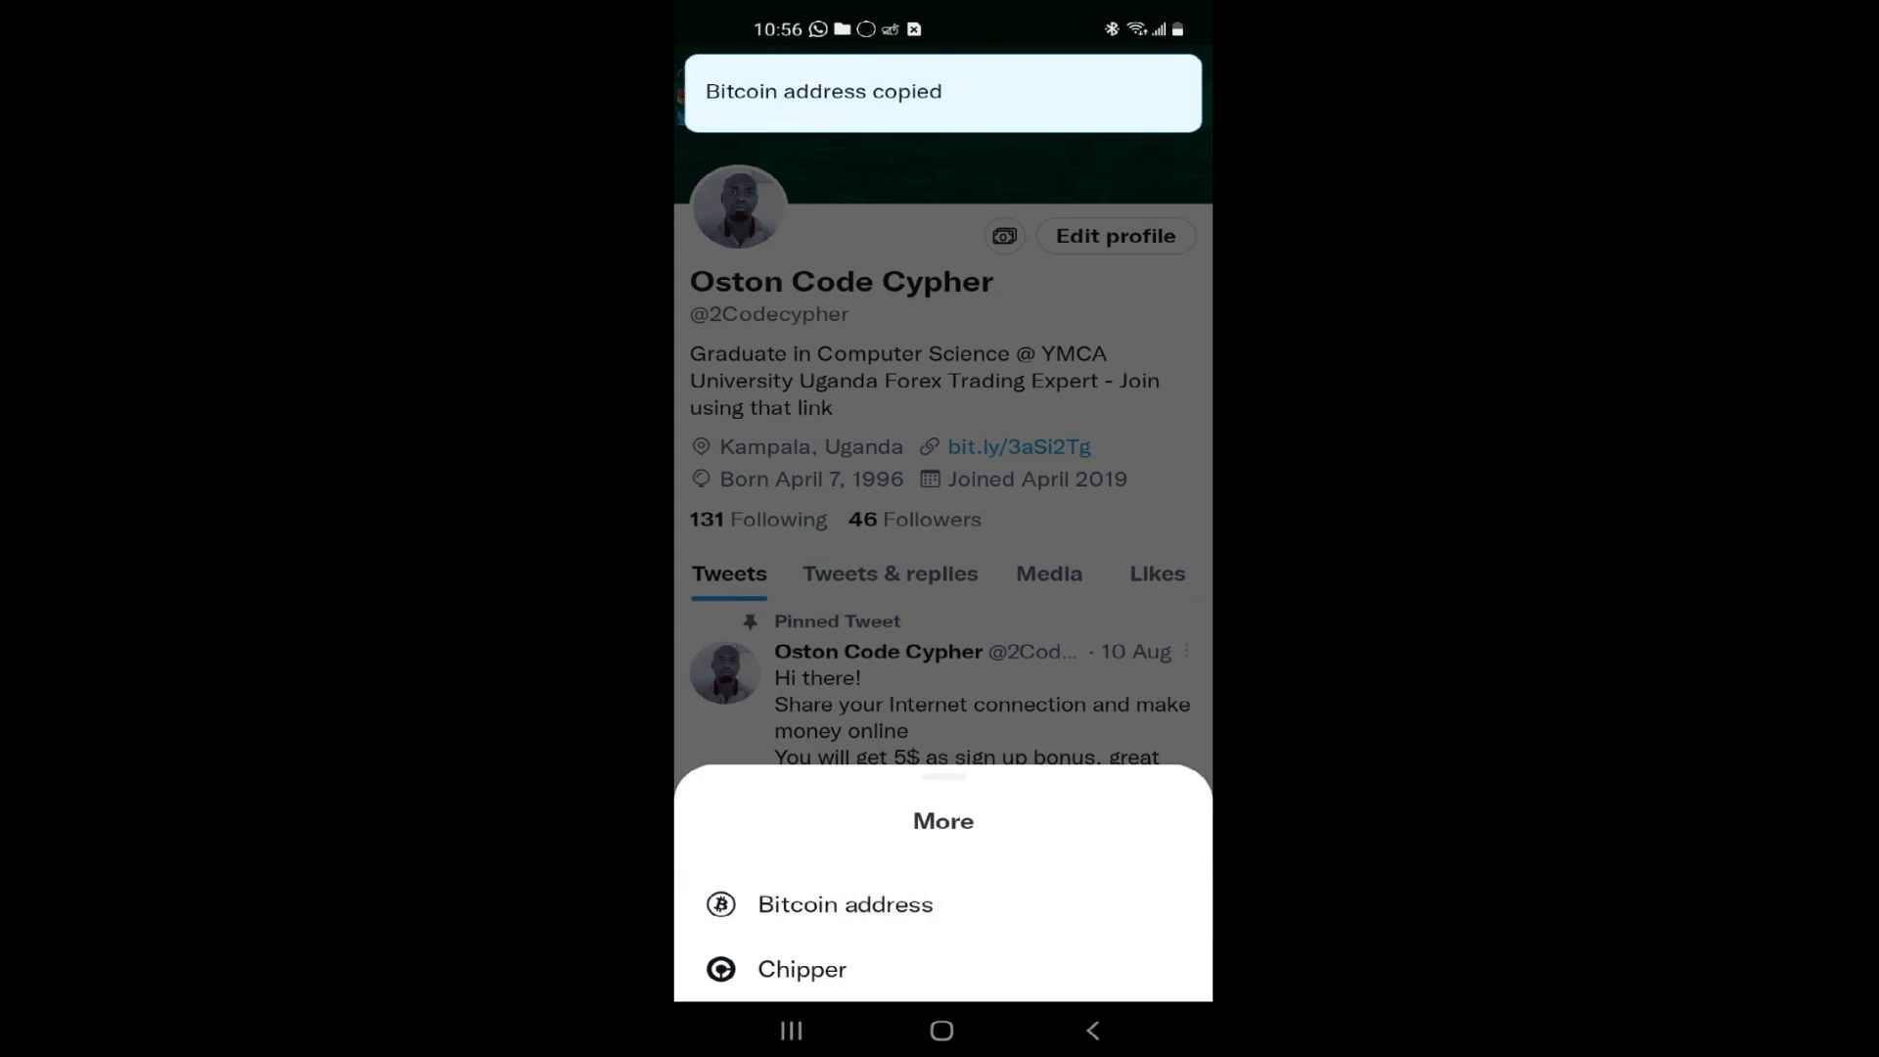
click(844, 969)
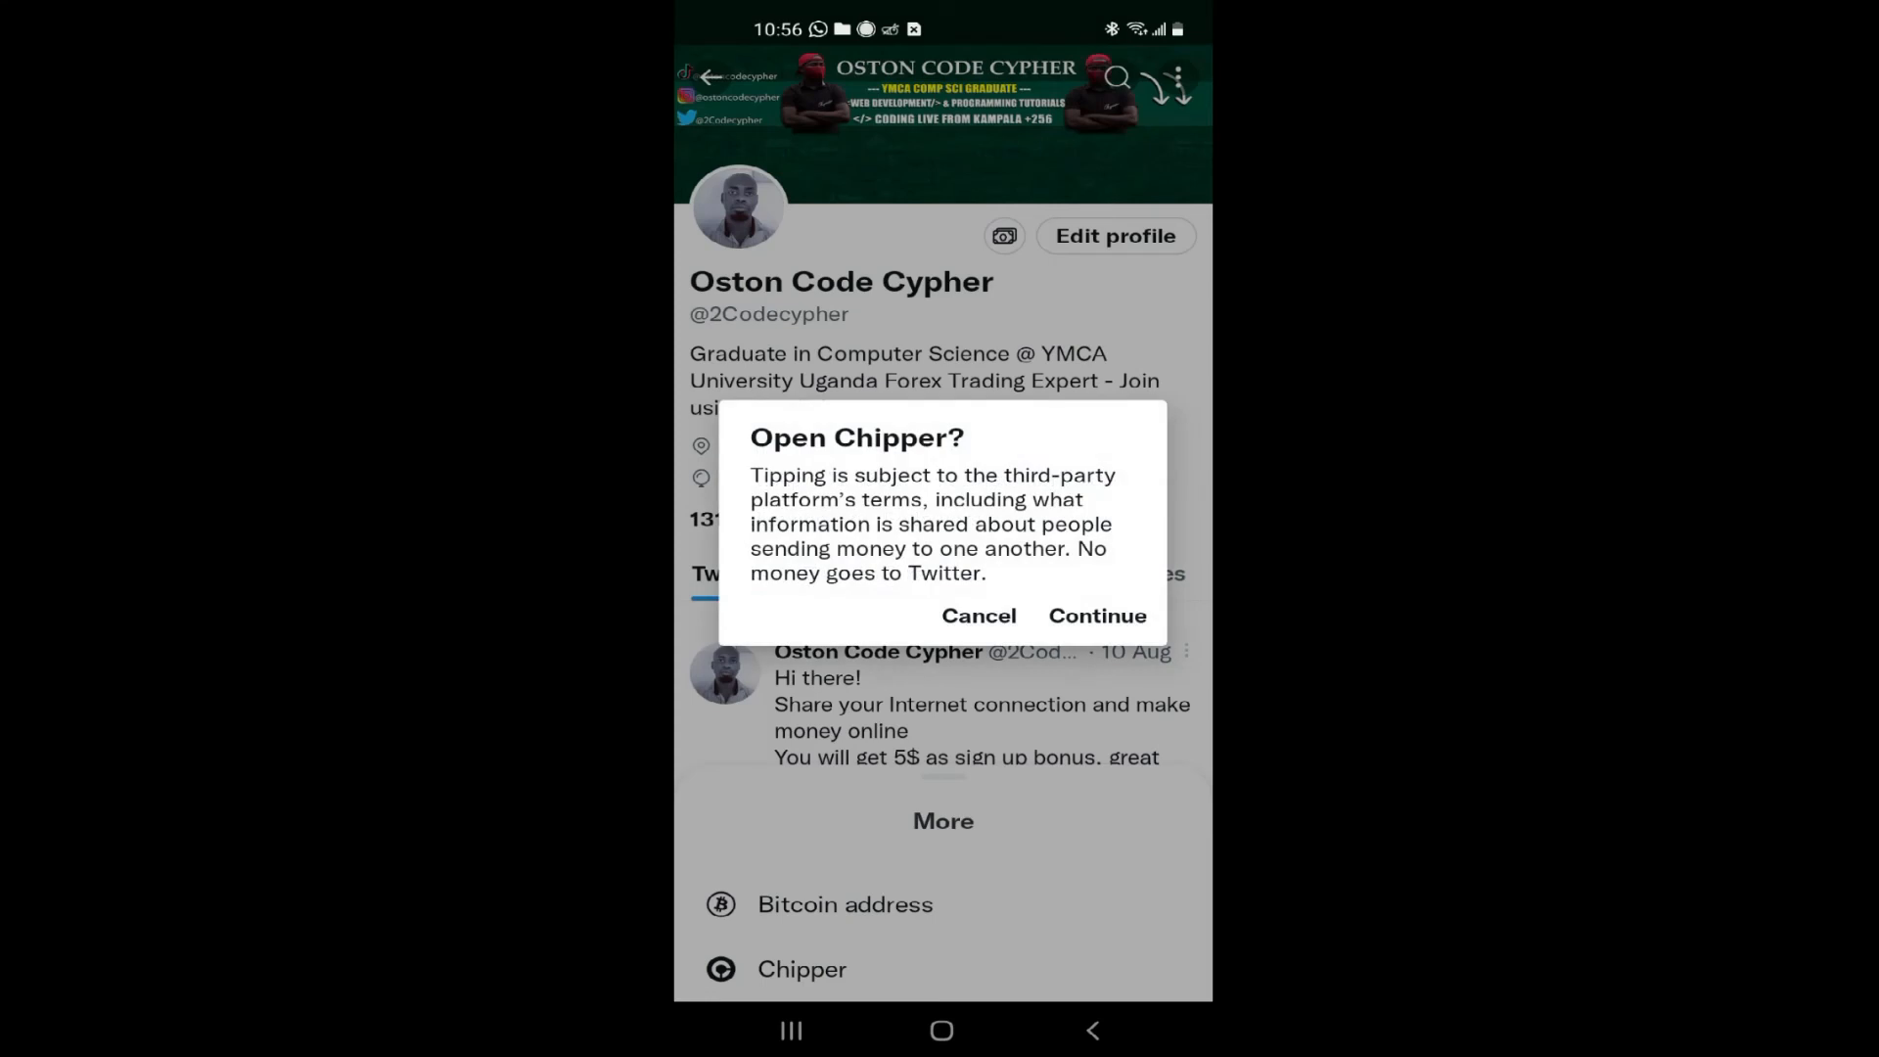
click(1056, 717)
click(940, 441)
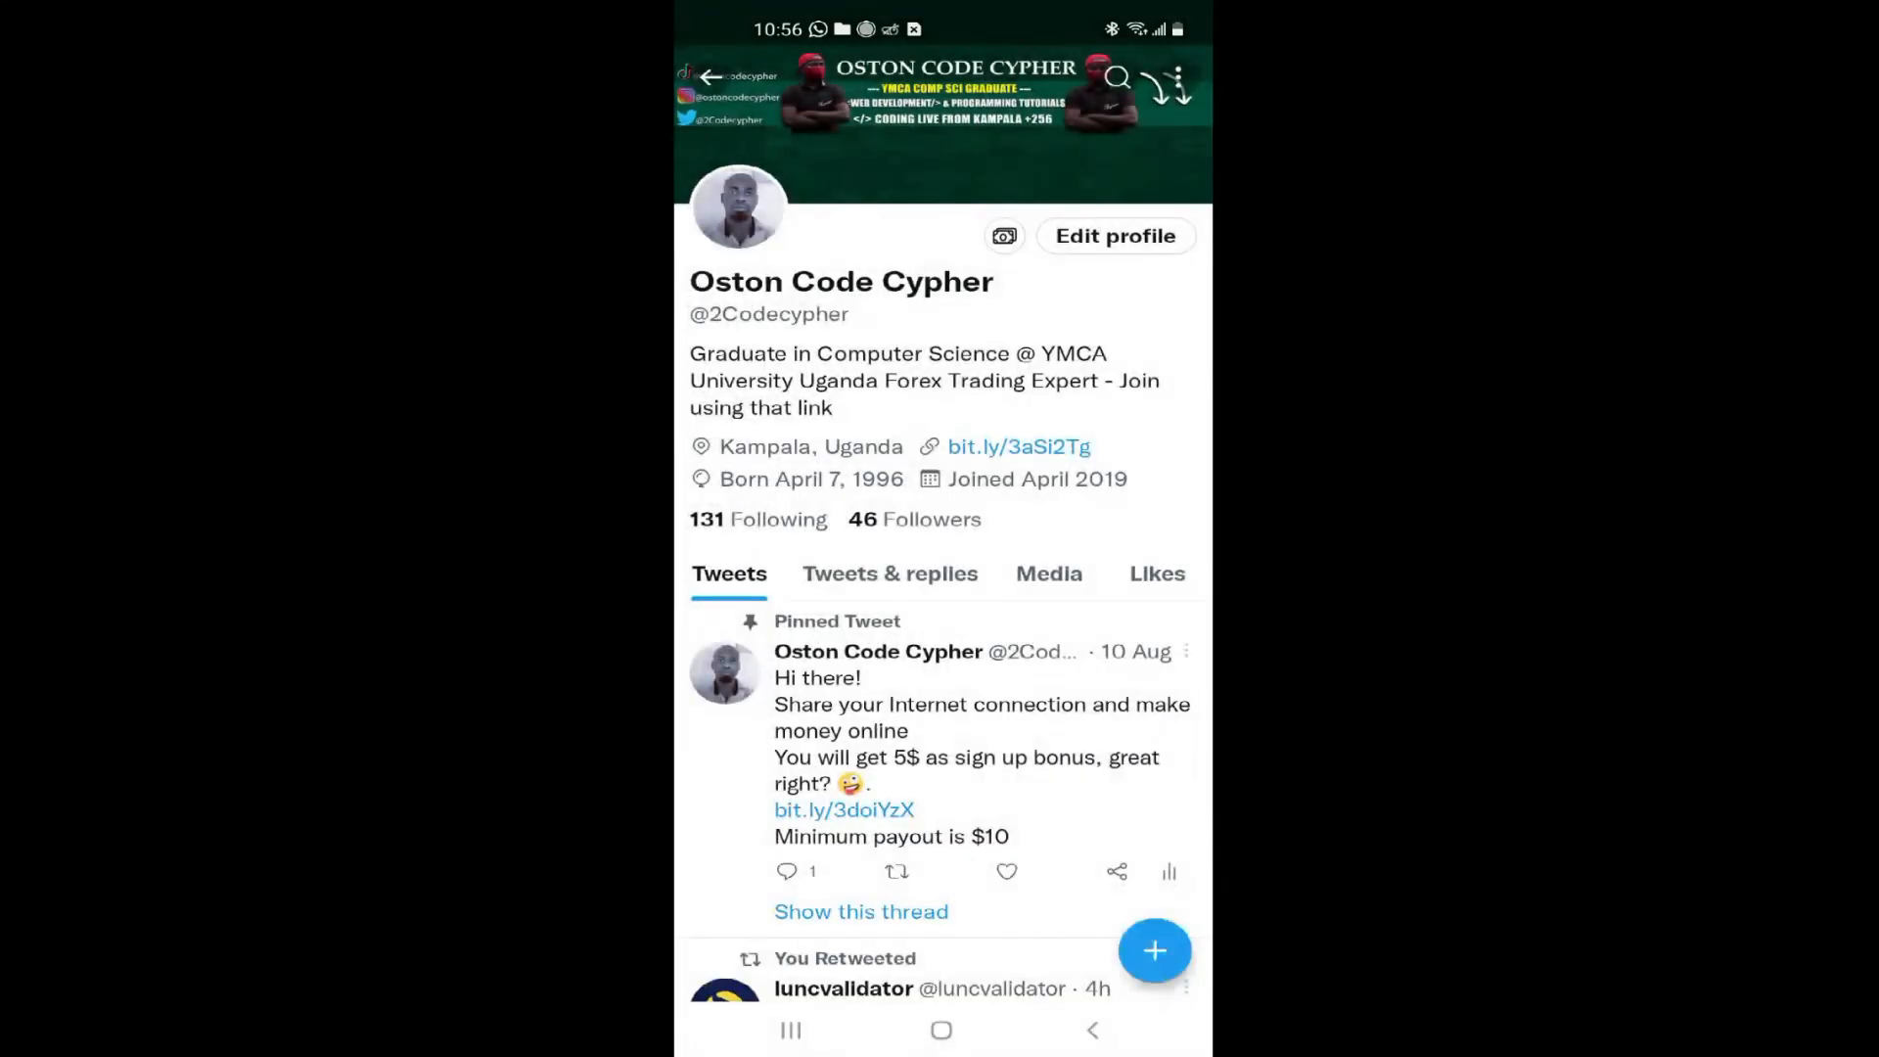